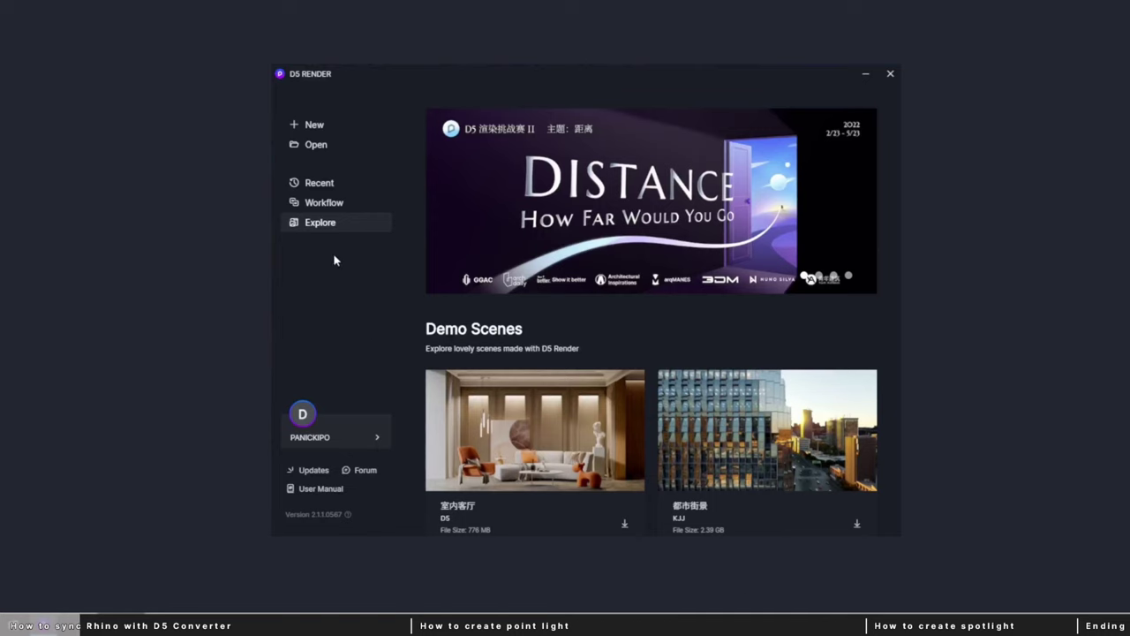
# Open the Workflow page in D5 Render, and in Rhino dock the D5 Converter toolbar beside the command area
pyautogui.click(326, 201)
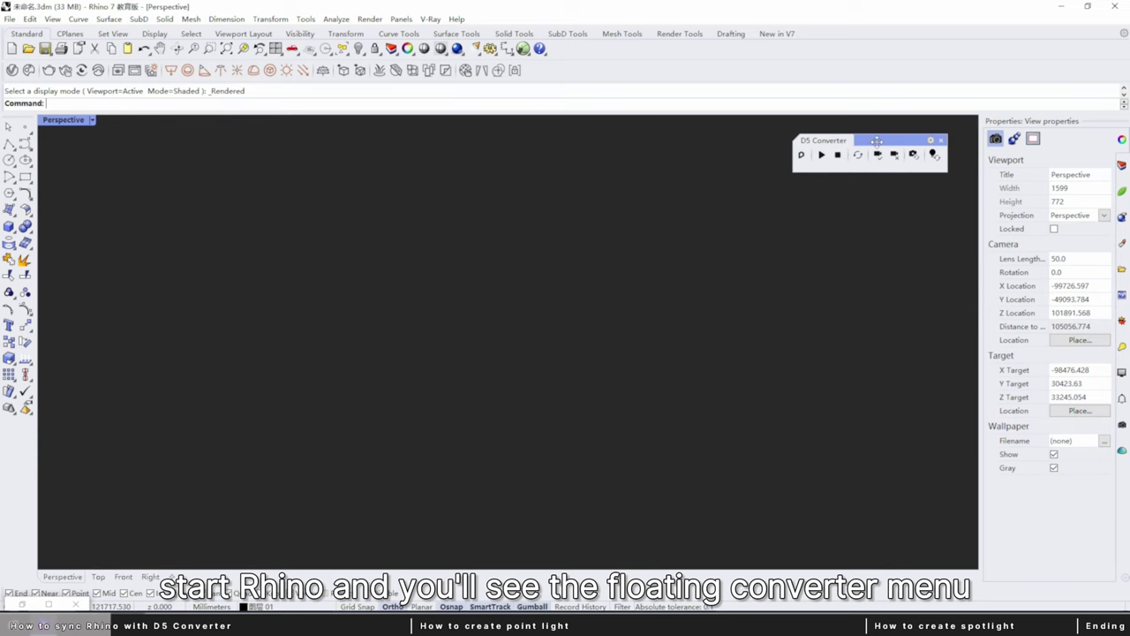
pyautogui.moveTo(868, 142); pyautogui.dragTo(1075, 99)
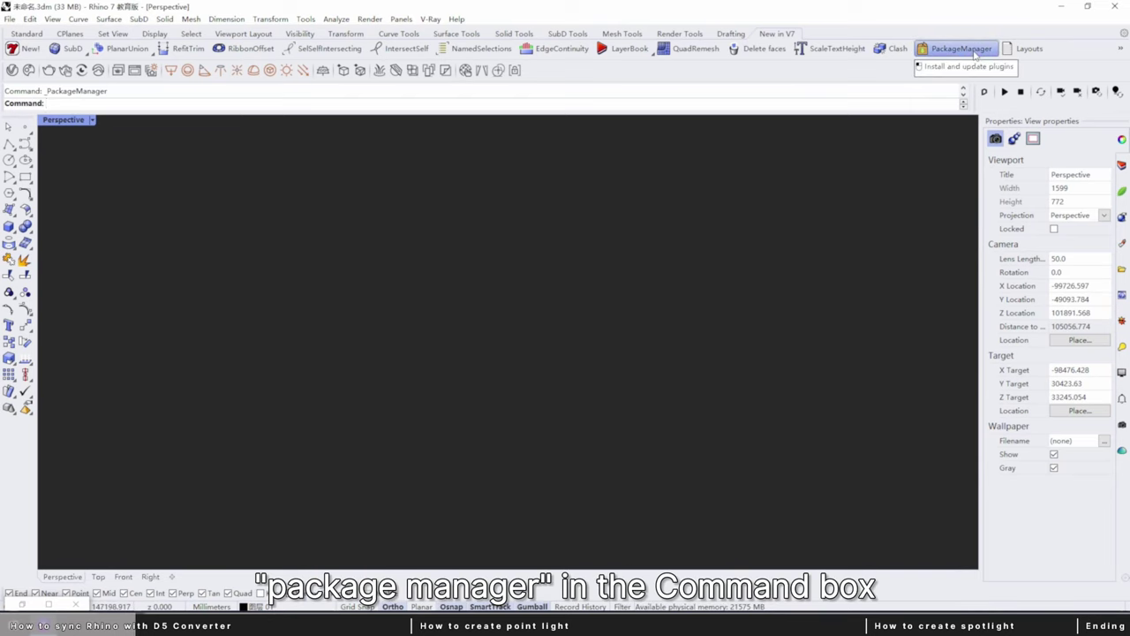
# Search the online packages in Rhino's Package Manager for "bubalus" and select the Bubalus_GH2 plug-in
pyautogui.click(955, 49)
pyautogui.moveTo(467, 158); pyautogui.dragTo(440, 155)
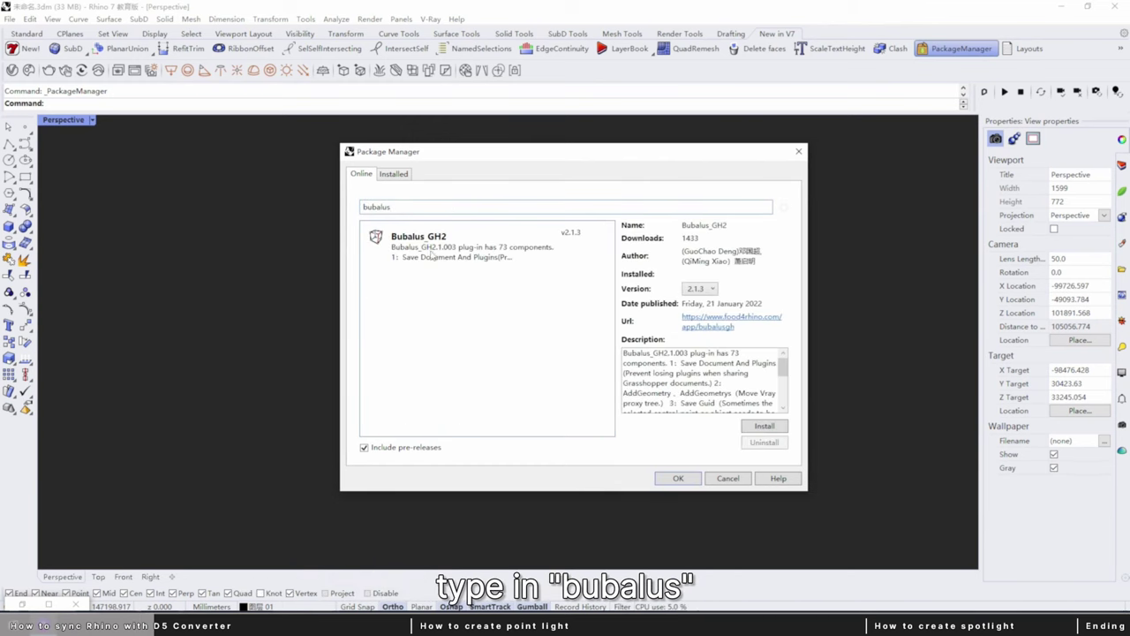
pyautogui.click(431, 255)
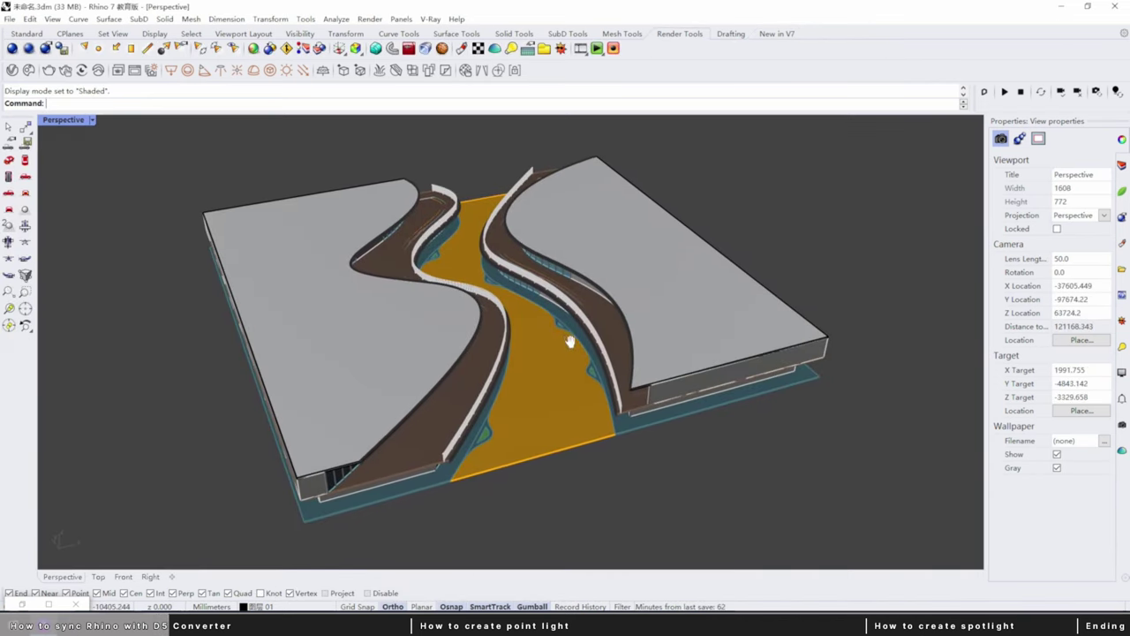
# Display the model in Rendered mode and launch D5 Render through the D5 Converter
pyautogui.moveTo(562, 331); pyautogui.dragTo(557, 307, button='right')
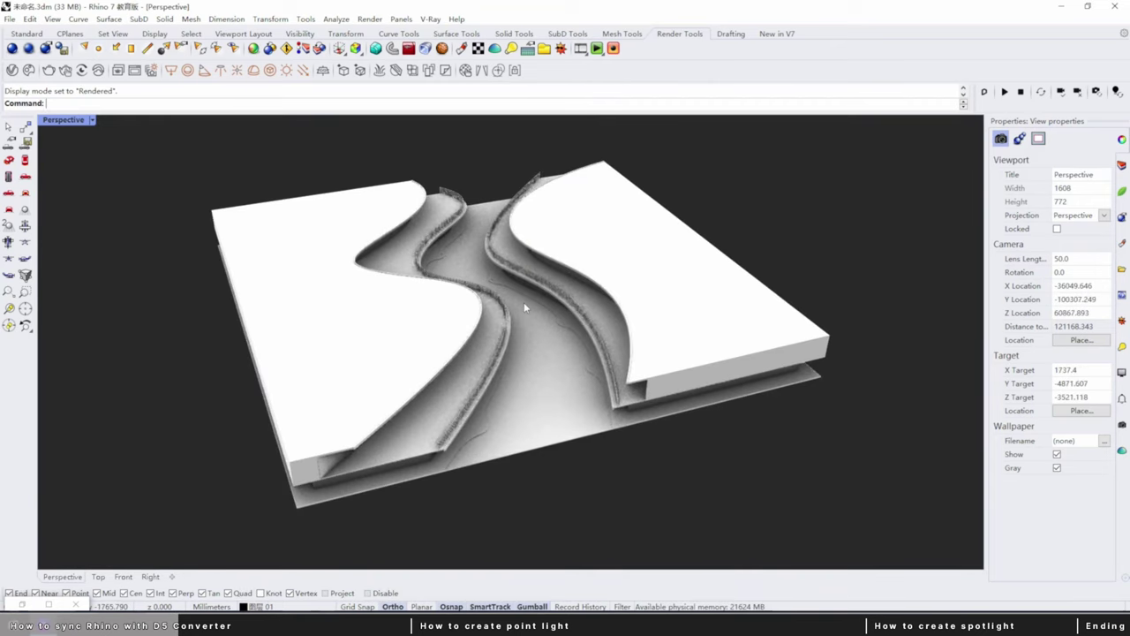
pyautogui.moveTo(526, 306)
pyautogui.mouseDown(button='right')
pyautogui.moveTo(452, 300)
pyautogui.moveTo(467, 320)
pyautogui.moveTo(479, 298)
pyautogui.moveTo(502, 343)
pyautogui.moveTo(522, 288)
pyautogui.moveTo(551, 279)
pyautogui.moveTo(561, 288)
pyautogui.moveTo(527, 304)
pyautogui.moveTo(550, 268)
pyautogui.moveTo(569, 270)
pyautogui.moveTo(534, 310)
pyautogui.mouseUp(button='right')
pyautogui.scroll(6, 480, 298)
pyautogui.scroll(-4, 554, 268)
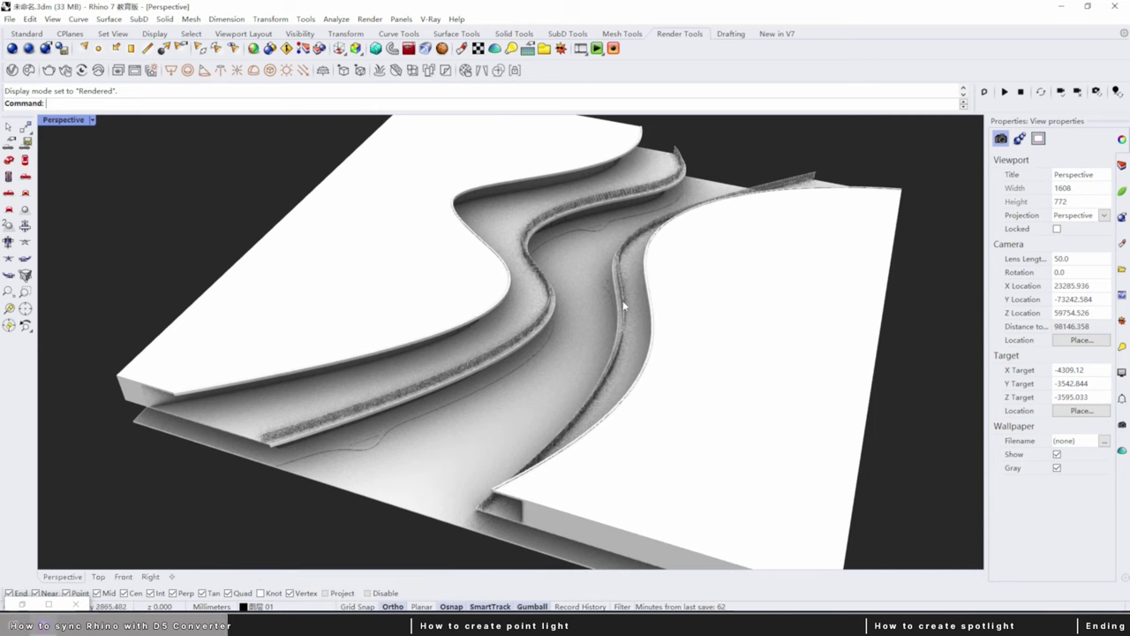
pyautogui.moveTo(621, 305); pyautogui.dragTo(499, 324, button='right')
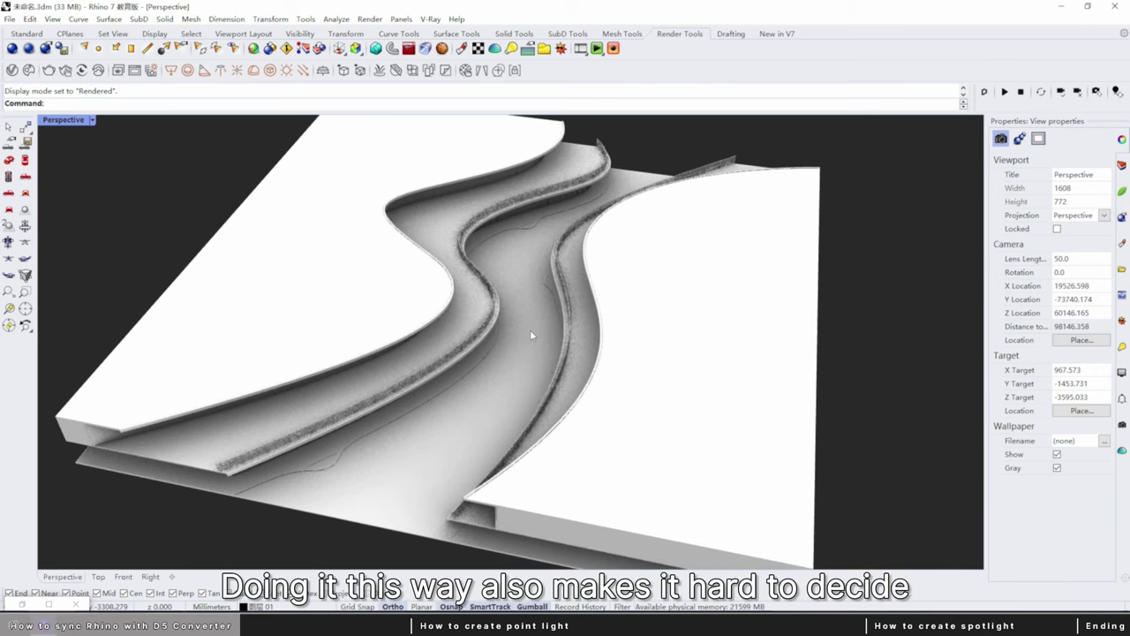
pyautogui.moveTo(530, 329)
pyautogui.mouseDown(button='right')
pyautogui.moveTo(534, 315)
pyautogui.moveTo(504, 323)
pyautogui.moveTo(525, 323)
pyautogui.mouseUp(button='right')
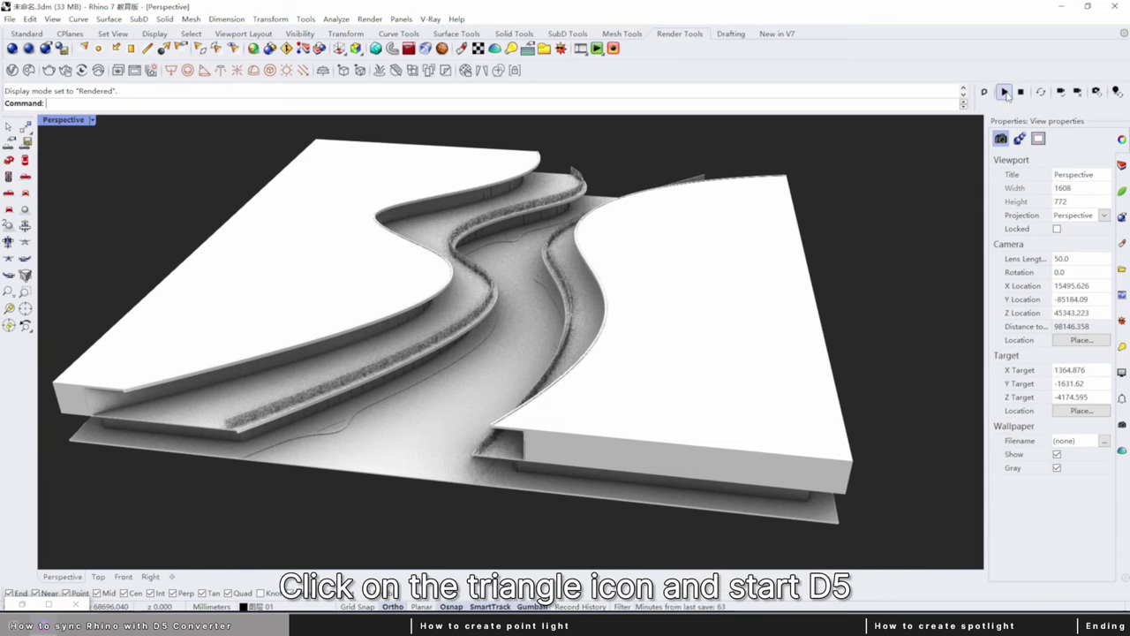
pyautogui.click(1005, 92)
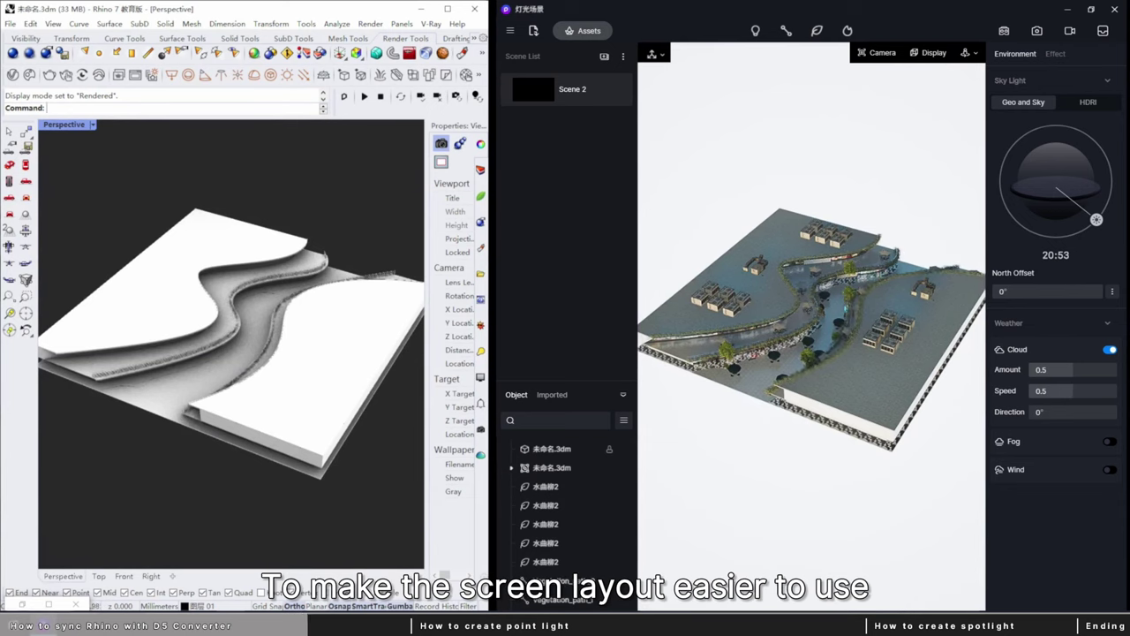
# Hide the side panels in D5 Render to enlarge its viewport beside the Rhino window
pyautogui.click(666, 17)
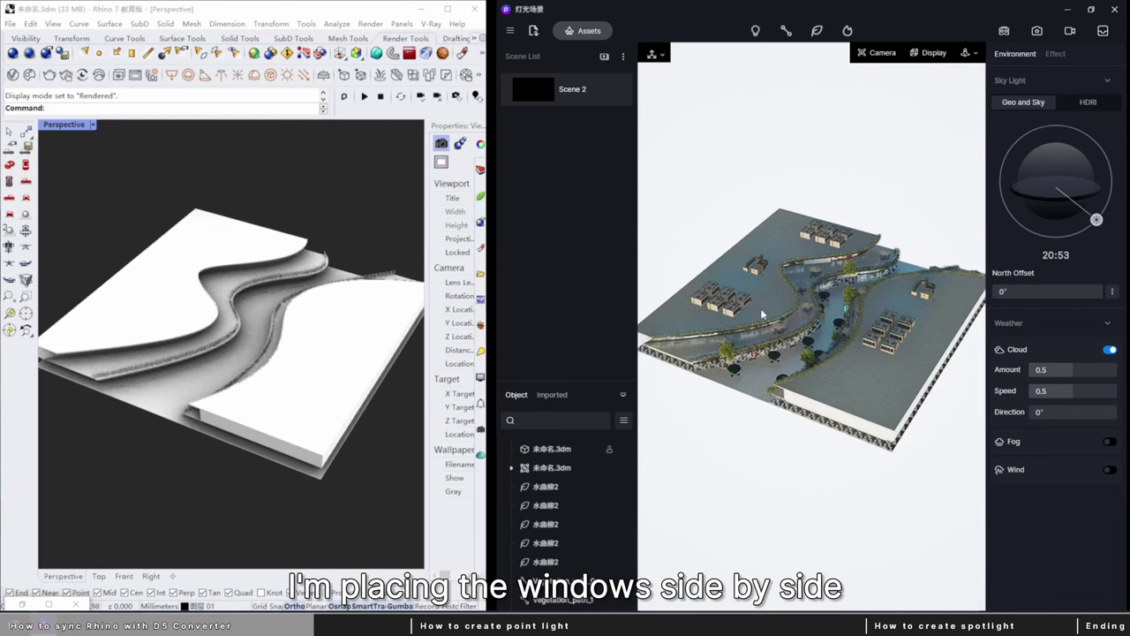
pyautogui.press('F10')
pyautogui.press('F11')
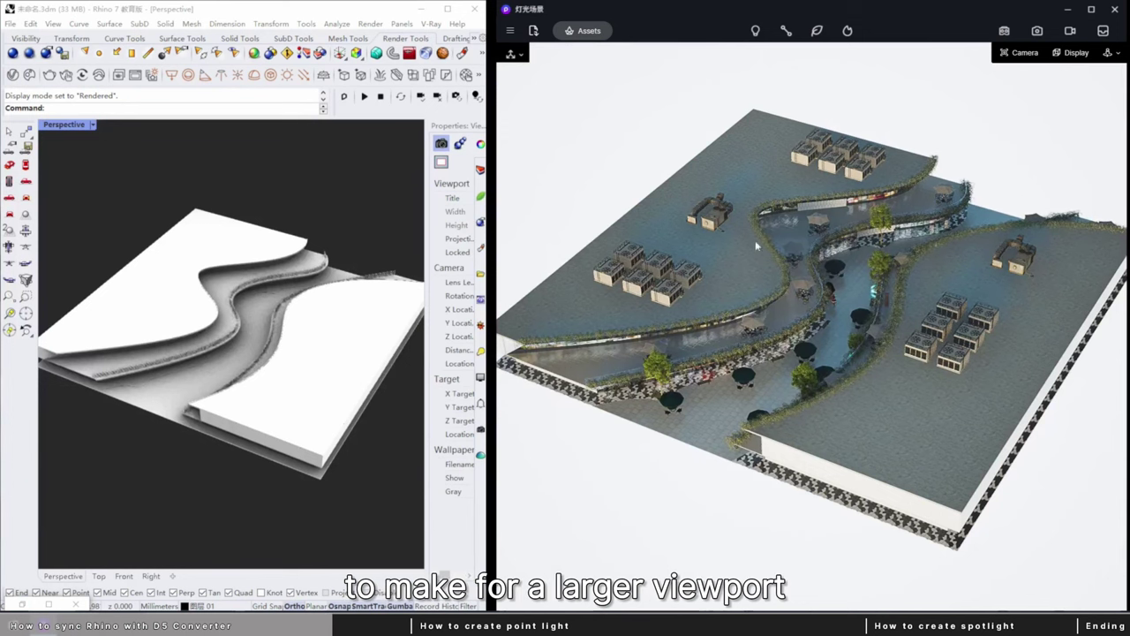
# Set the Rhino viewport to Shaded display mode and check that the D5 view follows the Rhino camera
pyautogui.hotkey('ctrl', 'alt', 's')
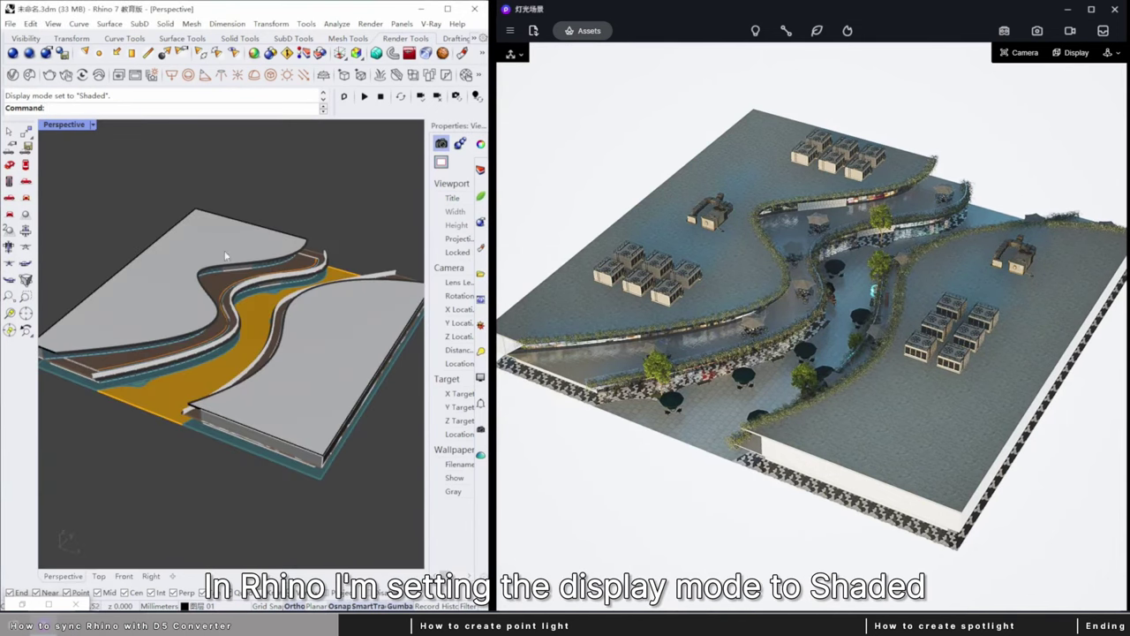
pyautogui.moveTo(317, 379); pyautogui.dragTo(286, 330, button='right')
pyautogui.scroll(9, 245, 335)
pyautogui.scroll(-10, 256, 332)
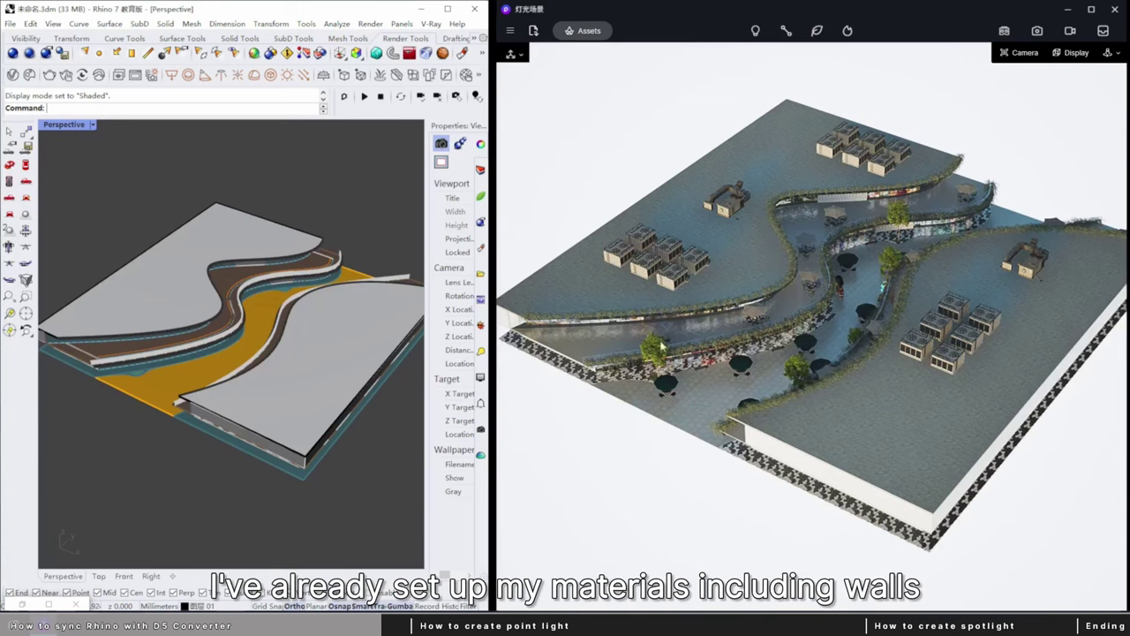
pyautogui.moveTo(248, 369); pyautogui.dragTo(296, 329, button='right')
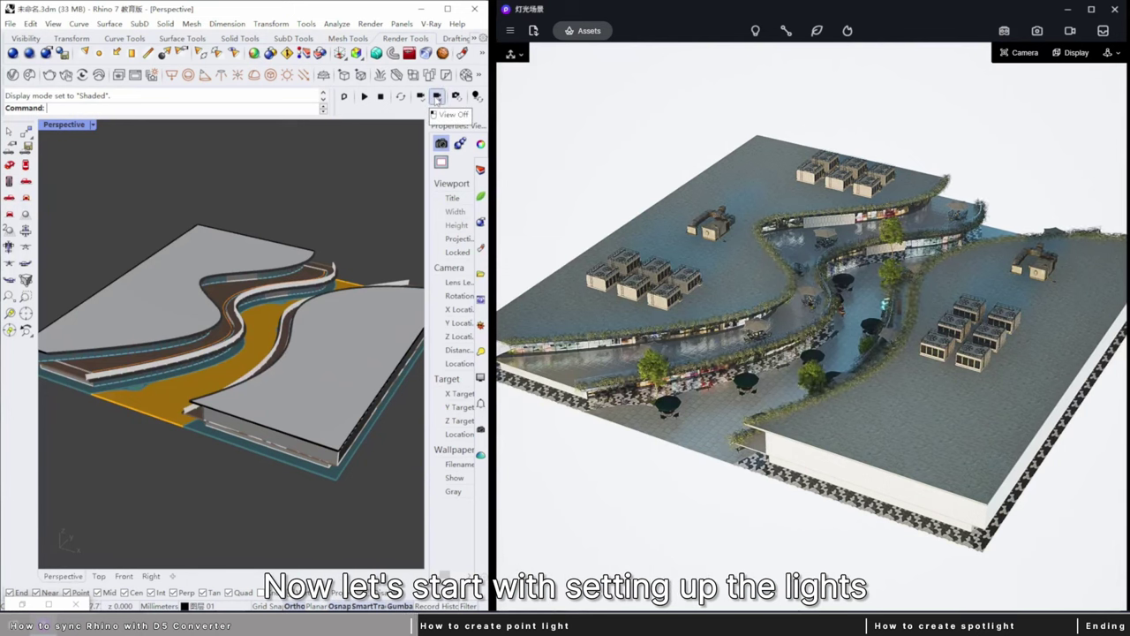
# Turn off the camera view synchronisation between Rhino and D5
pyautogui.click(436, 99)
pyautogui.moveTo(250, 386); pyautogui.dragTo(190, 375, button='right')
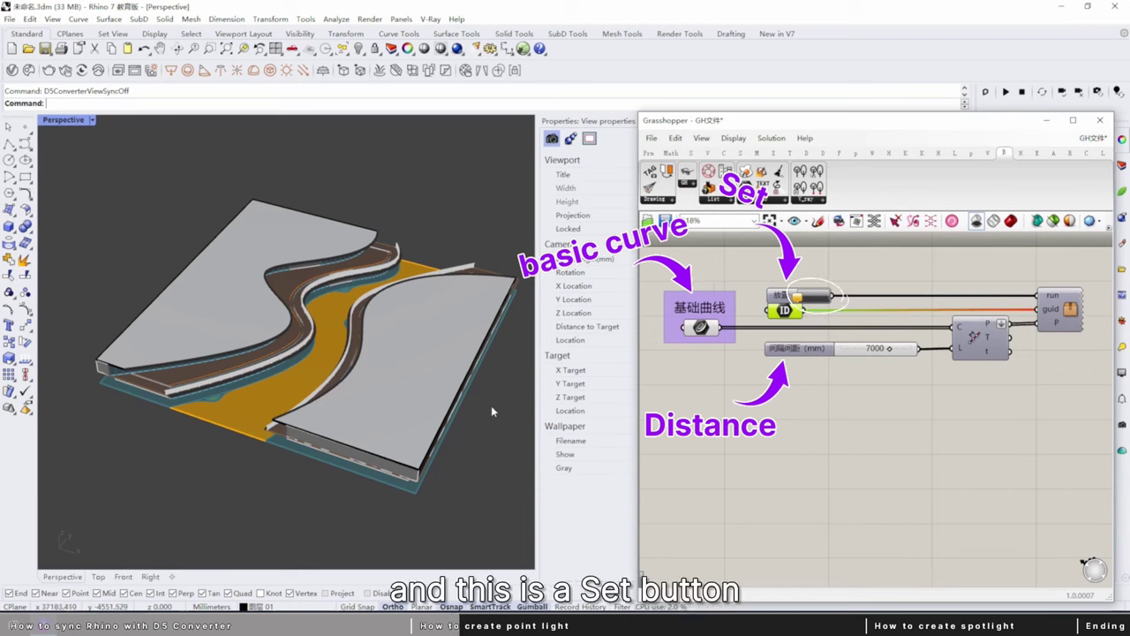
pyautogui.moveTo(328, 406)
pyautogui.mouseDown(button='right')
pyautogui.moveTo(339, 389)
pyautogui.moveTo(316, 348)
pyautogui.mouseUp(button='right')
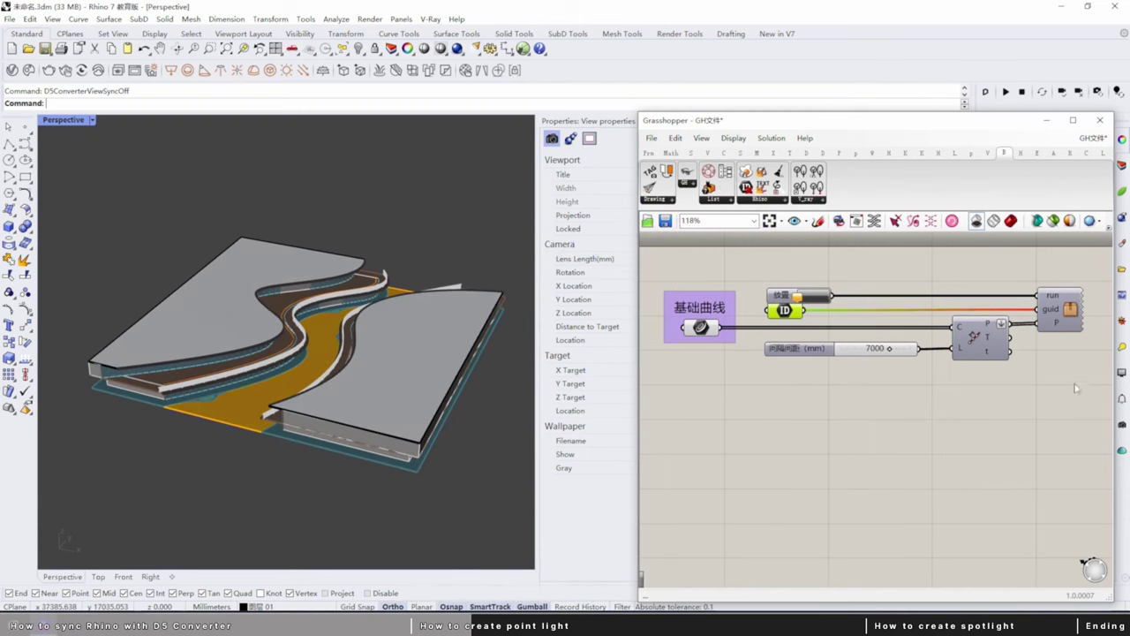
# Examine the placement button and the ID parameter in the Grasshopper definition
pyautogui.scroll(3, 719, 359)
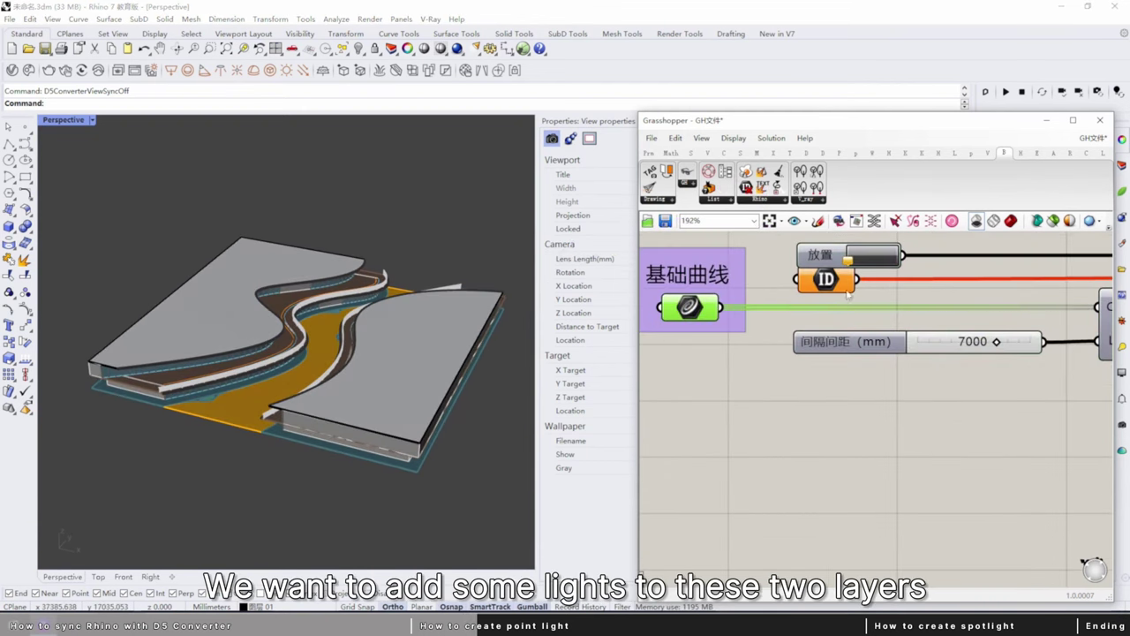
pyautogui.moveTo(848, 294); pyautogui.dragTo(826, 313, button='right')
pyautogui.click(811, 273)
pyautogui.click(803, 302)
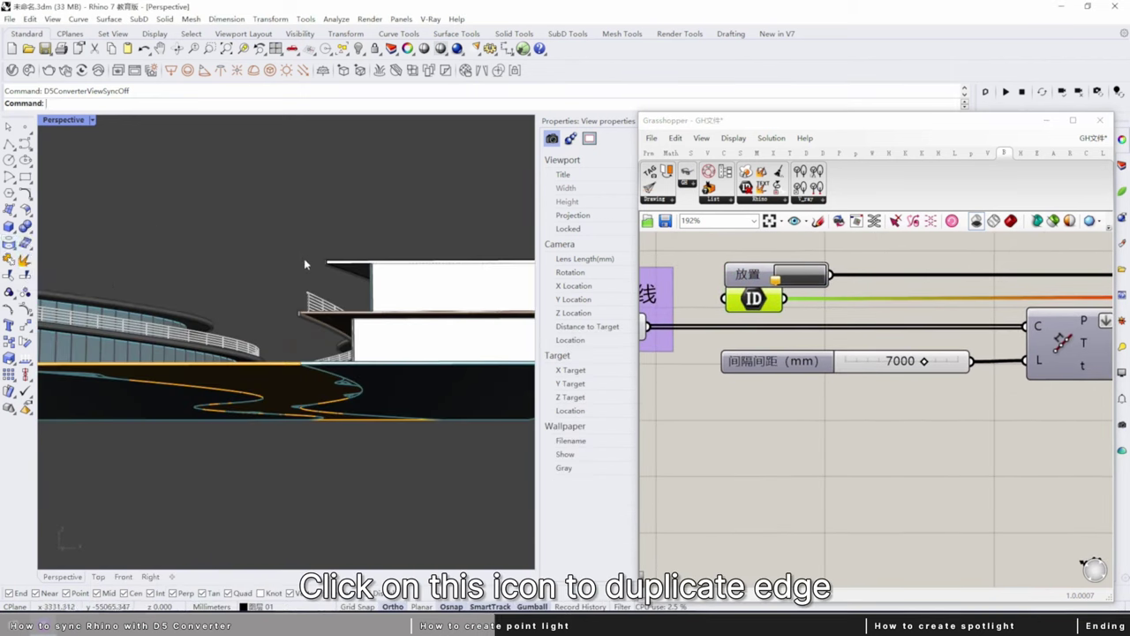
# Duplicate the curved lower edges of the roof and walkway slabs on both sides with DupEdge
pyautogui.write('DS')
pyautogui.press('Return')
pyautogui.scroll(2, 326, 279)
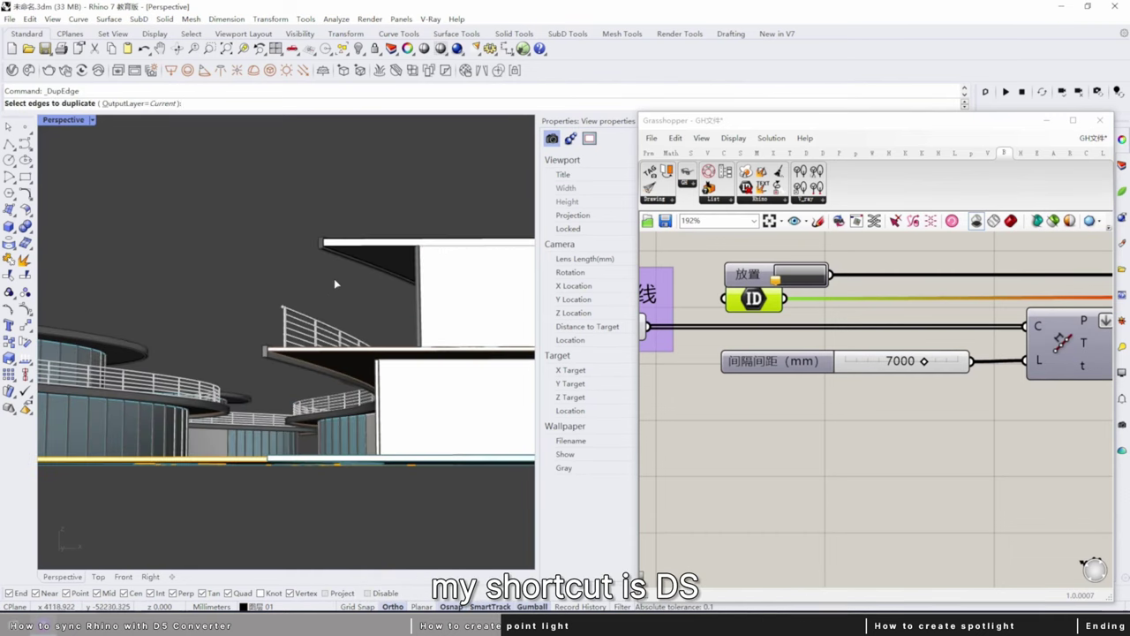
pyautogui.scroll(5, 375, 282)
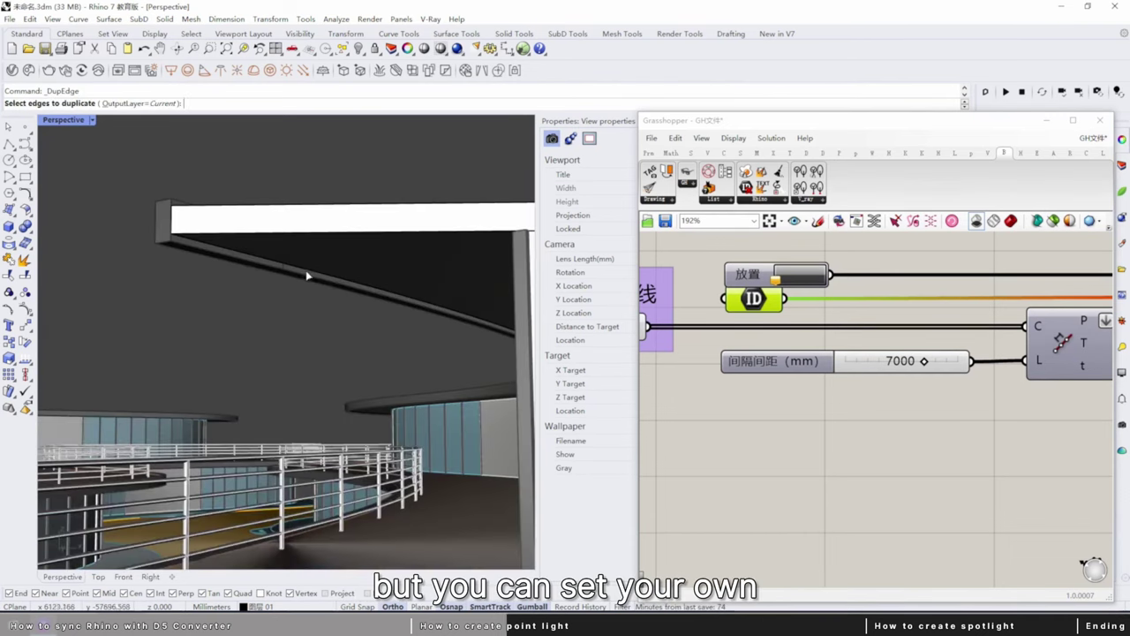
pyautogui.click(306, 273)
pyautogui.moveTo(305, 271); pyautogui.dragTo(242, 255, button='right')
pyautogui.click(283, 335)
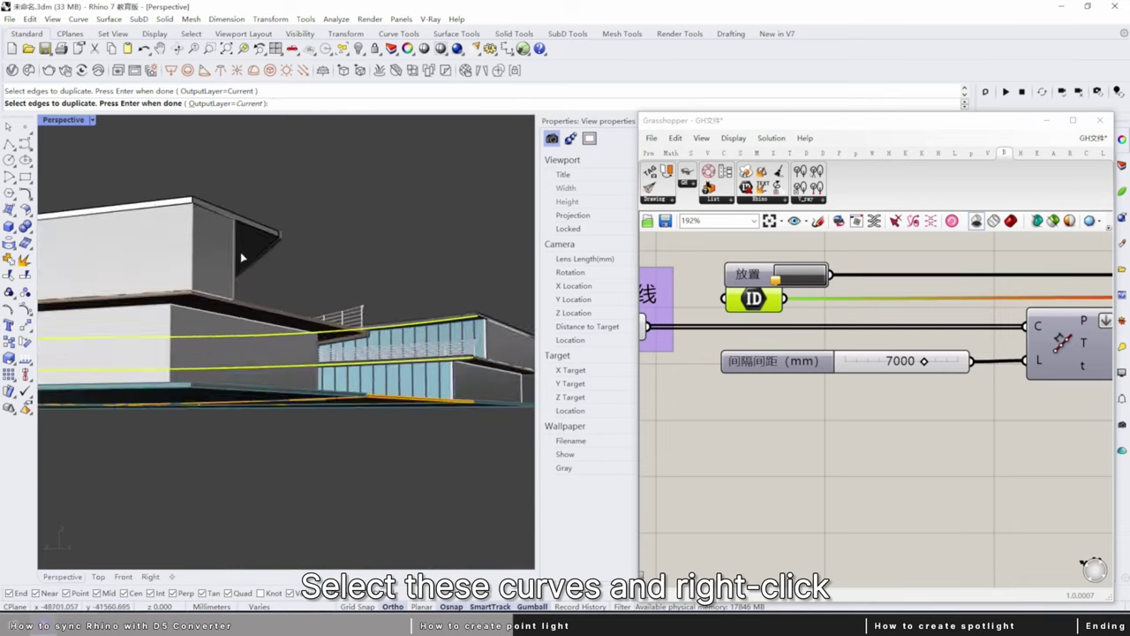
pyautogui.scroll(4, 336, 330)
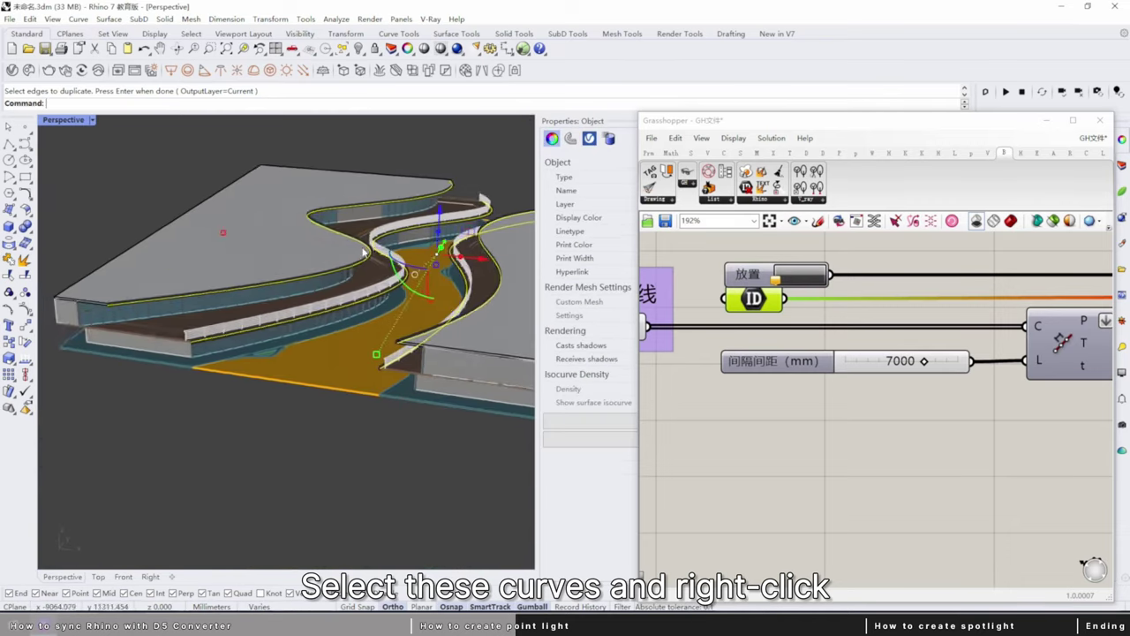
# Join the duplicated slab edges into continuous curves
pyautogui.moveTo(265, 353); pyautogui.dragTo(394, 359, button='right')
pyautogui.write('j')
pyautogui.press('Return')
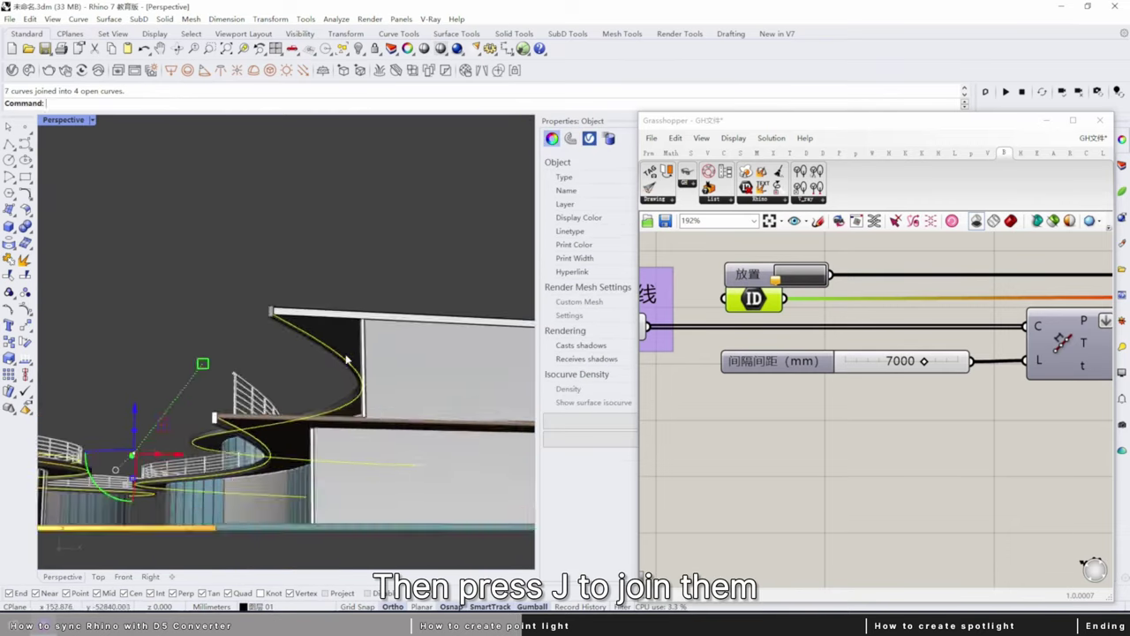
# Offset each of the joined edge curves by 1 meter and move the offset curves slightly downward
pyautogui.moveTo(292, 292); pyautogui.dragTo(309, 421, button='right')
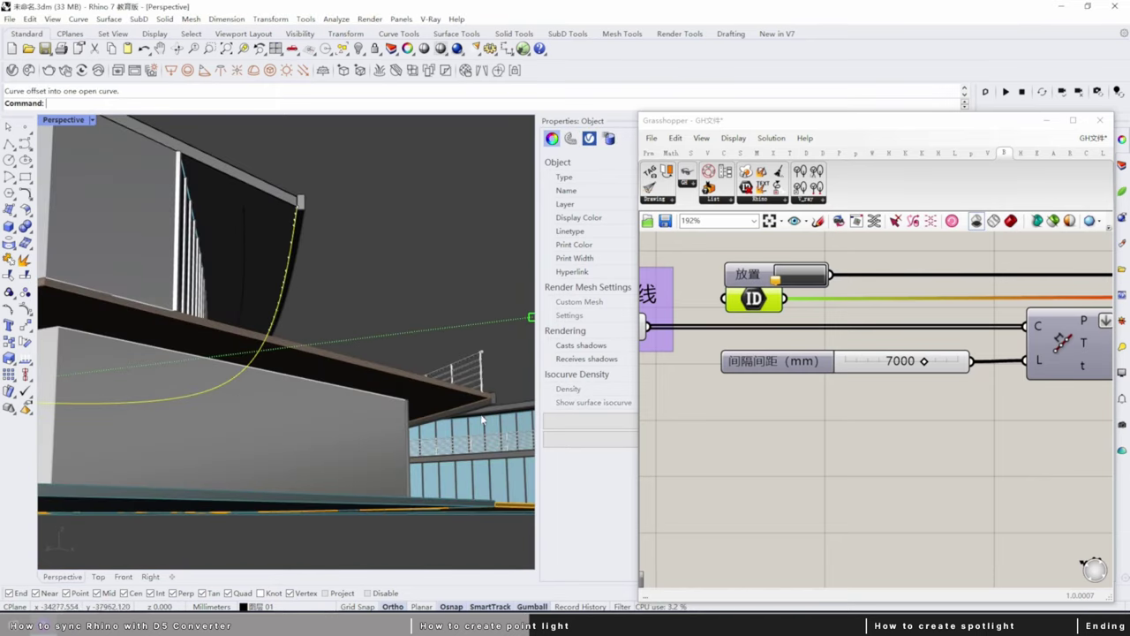
pyautogui.click(247, 252)
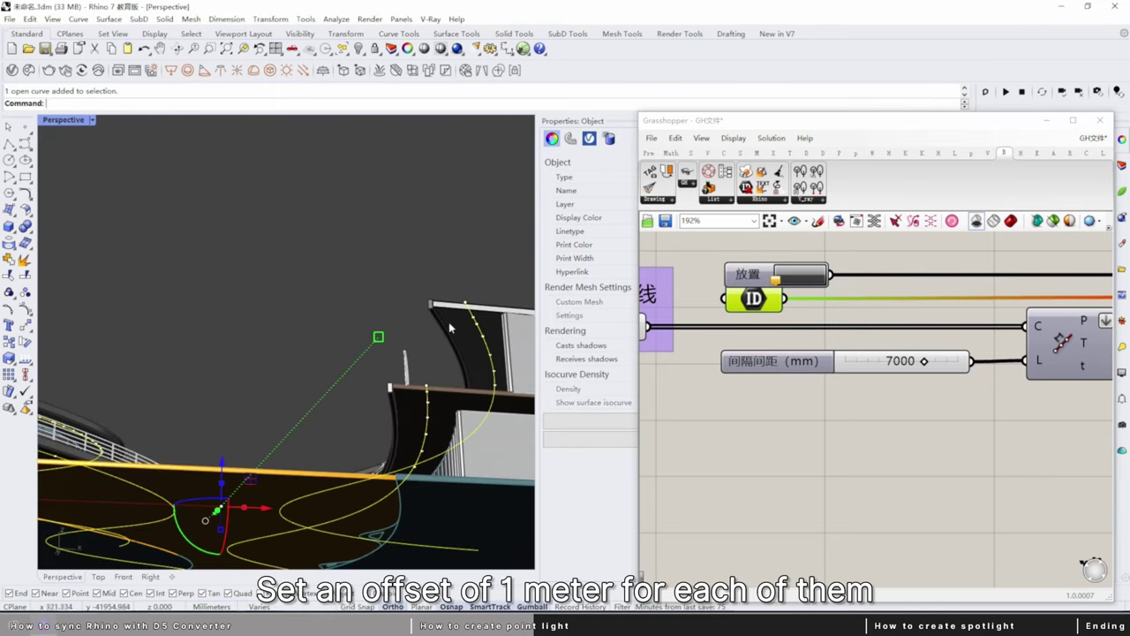
pyautogui.hotkey('ctrl', 'alt', 'e')
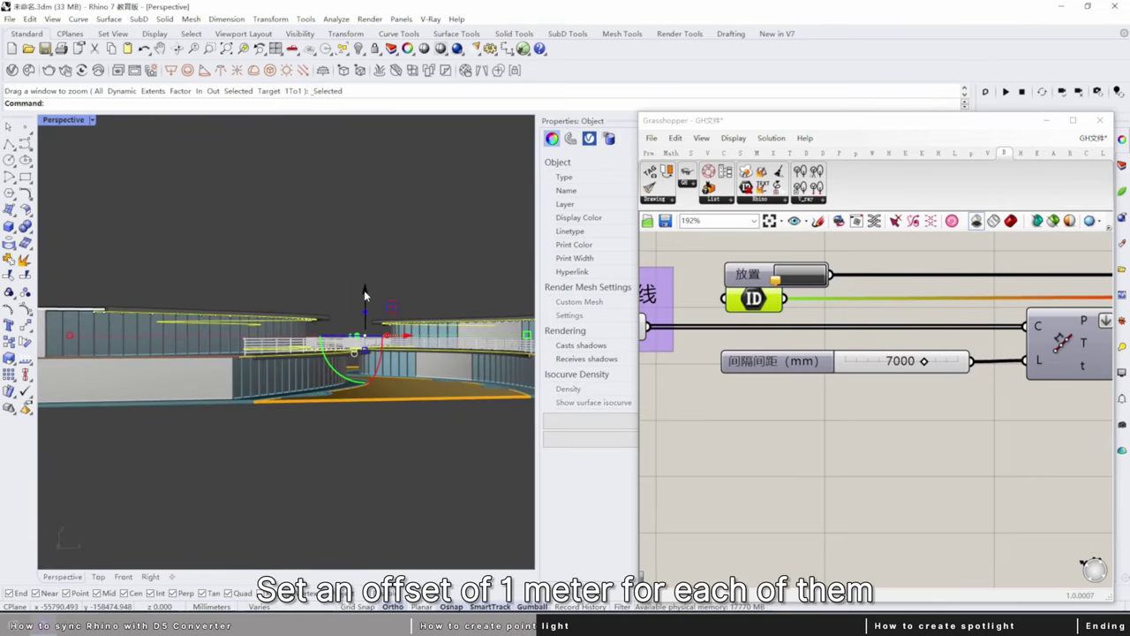
pyautogui.moveTo(365, 298); pyautogui.dragTo(365, 309)
pyautogui.moveTo(357, 276); pyautogui.dragTo(301, 330, button='right')
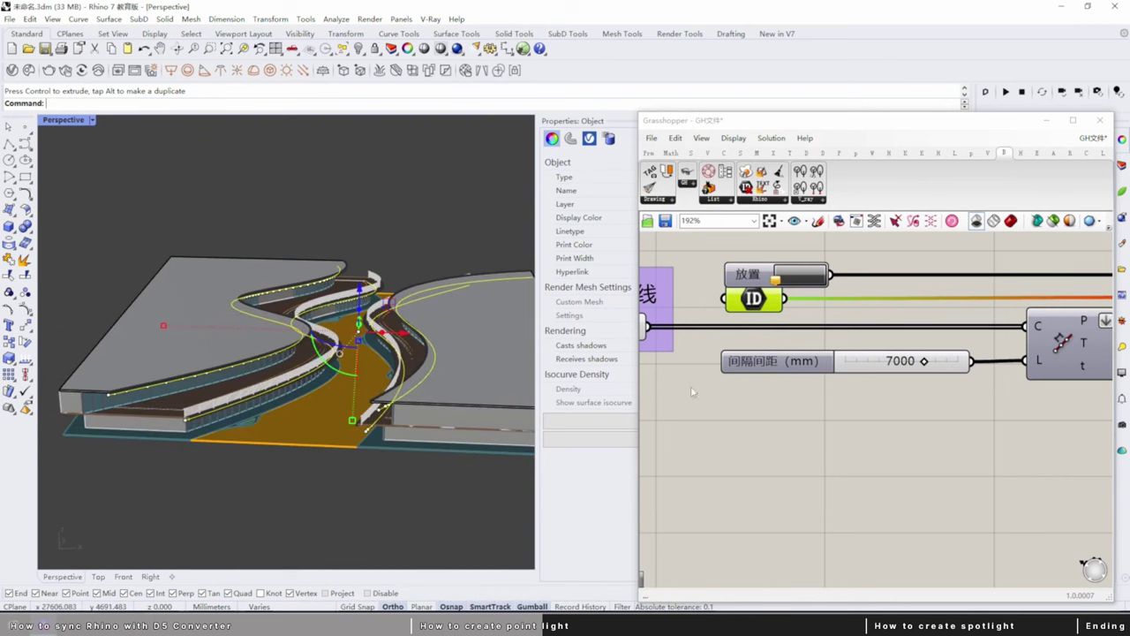
pyautogui.moveTo(375, 424); pyautogui.dragTo(361, 386, button='right')
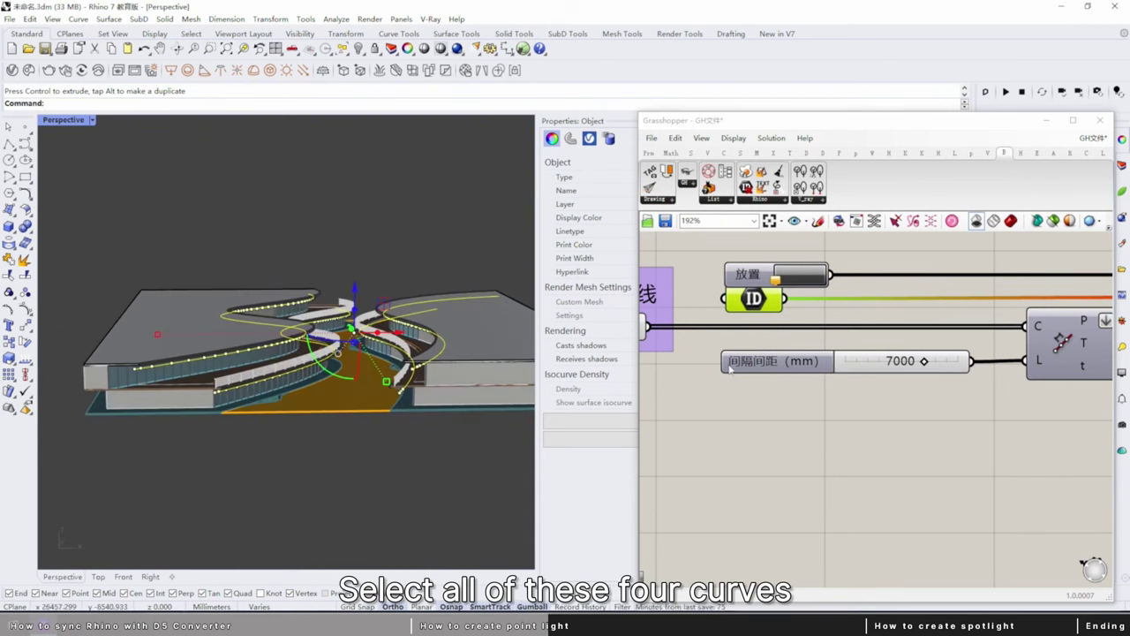
# Assign the four selected offset curves to the basic curve (基础曲线) parameter in Grasshopper as multiple curves
pyautogui.moveTo(707, 360); pyautogui.dragTo(833, 378, button='right')
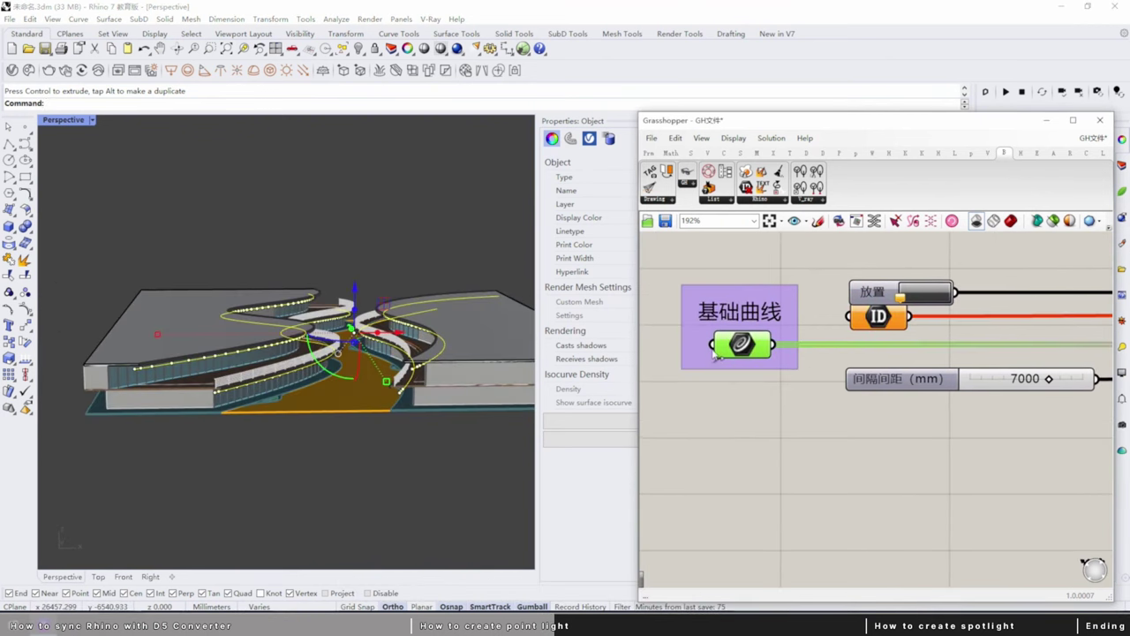
pyautogui.rightClick(742, 345)
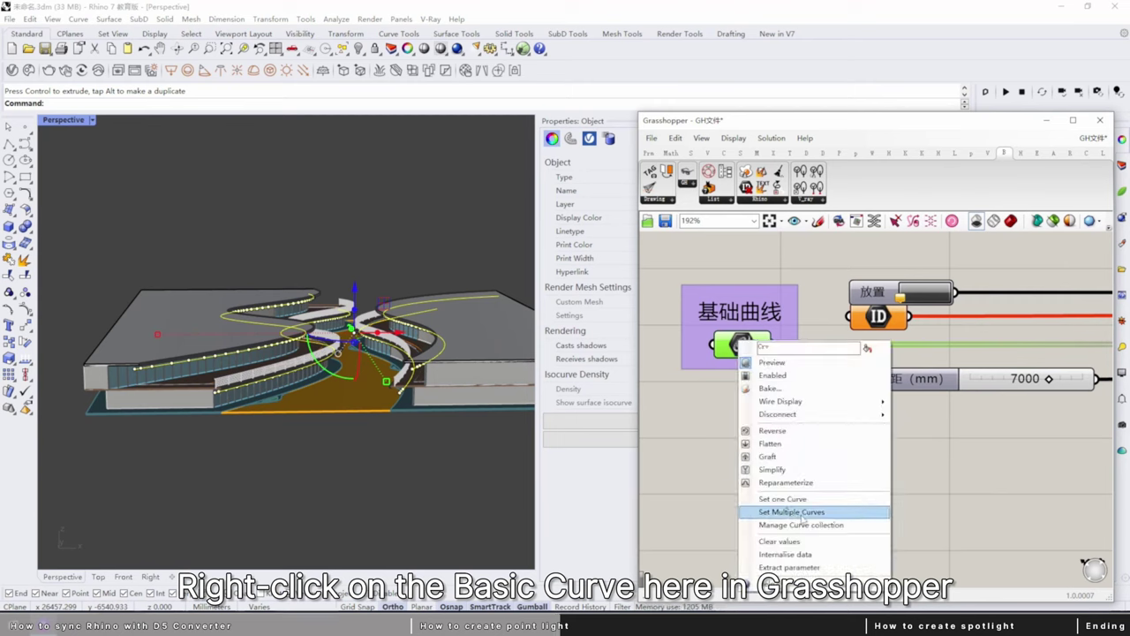
pyautogui.click(802, 517)
pyautogui.click(782, 426)
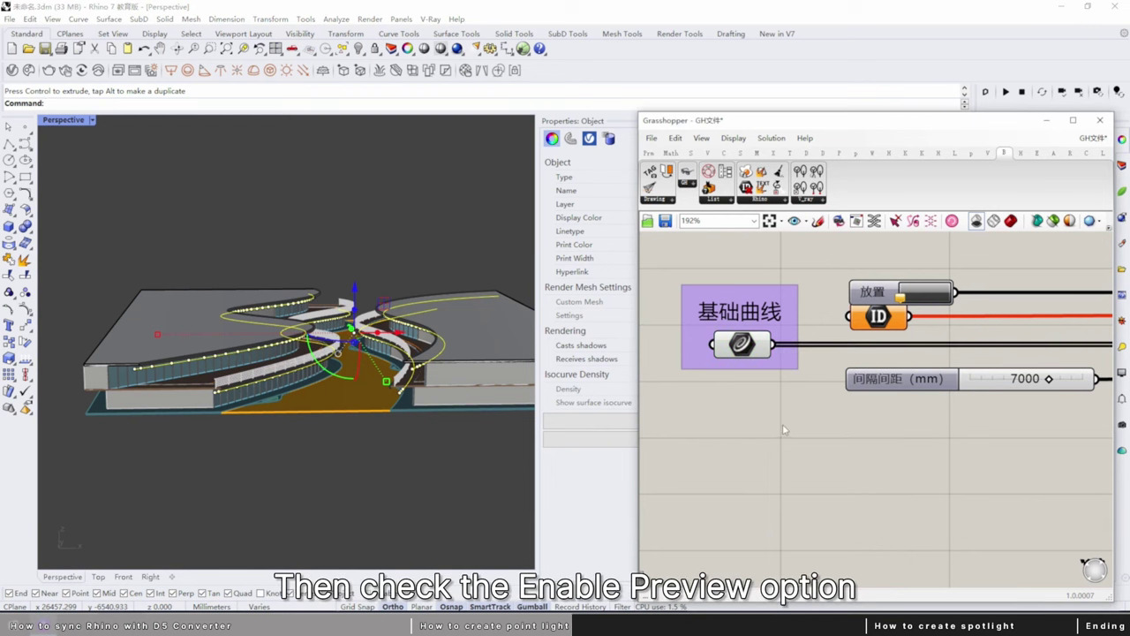
# Turn on the Grasshopper preview and highlight the curve division points with the Rhino viewport in Wireframe mode
pyautogui.scroll(-2, 753, 403)
pyautogui.moveTo(292, 364); pyautogui.dragTo(306, 361, button='right')
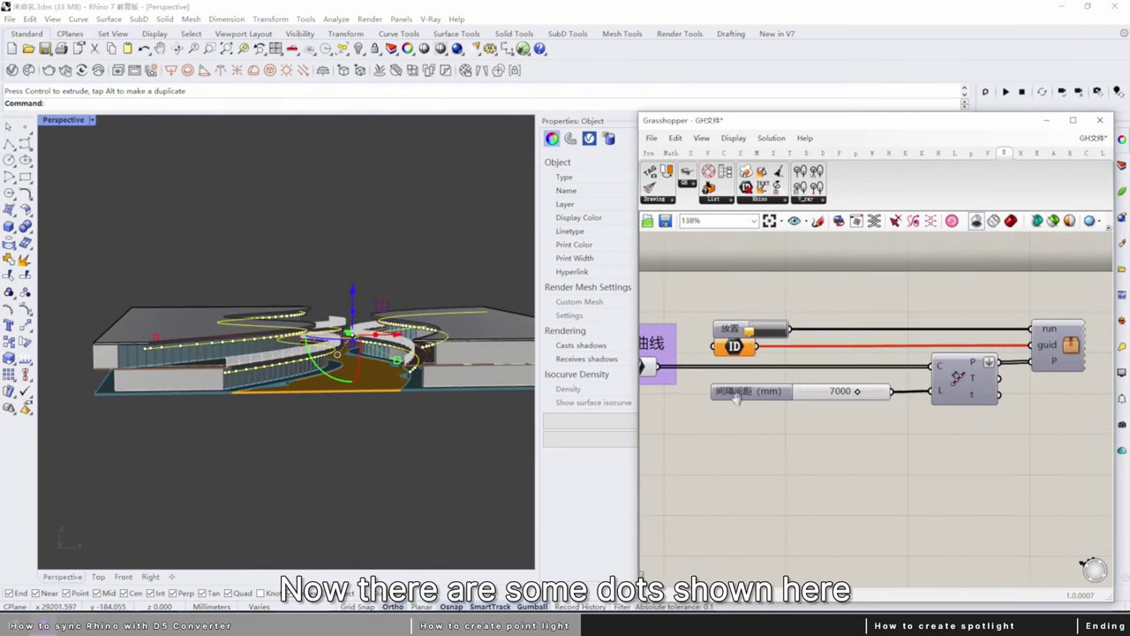
pyautogui.click(944, 381)
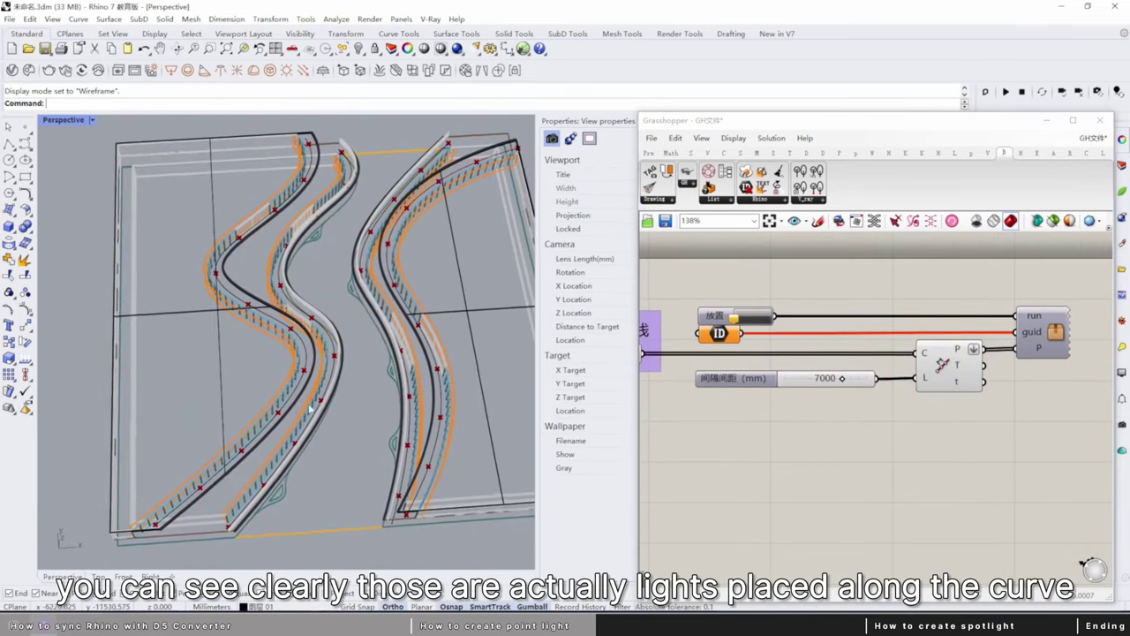
pyautogui.moveTo(265, 418); pyautogui.dragTo(467, 451, button='right')
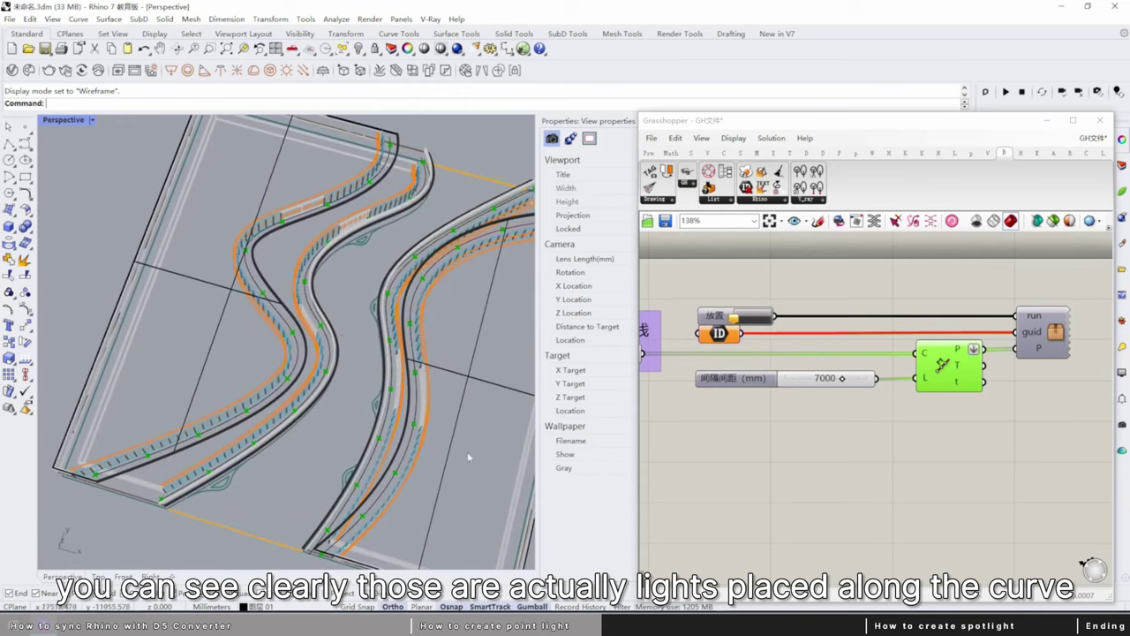
pyautogui.scroll(2, 788, 402)
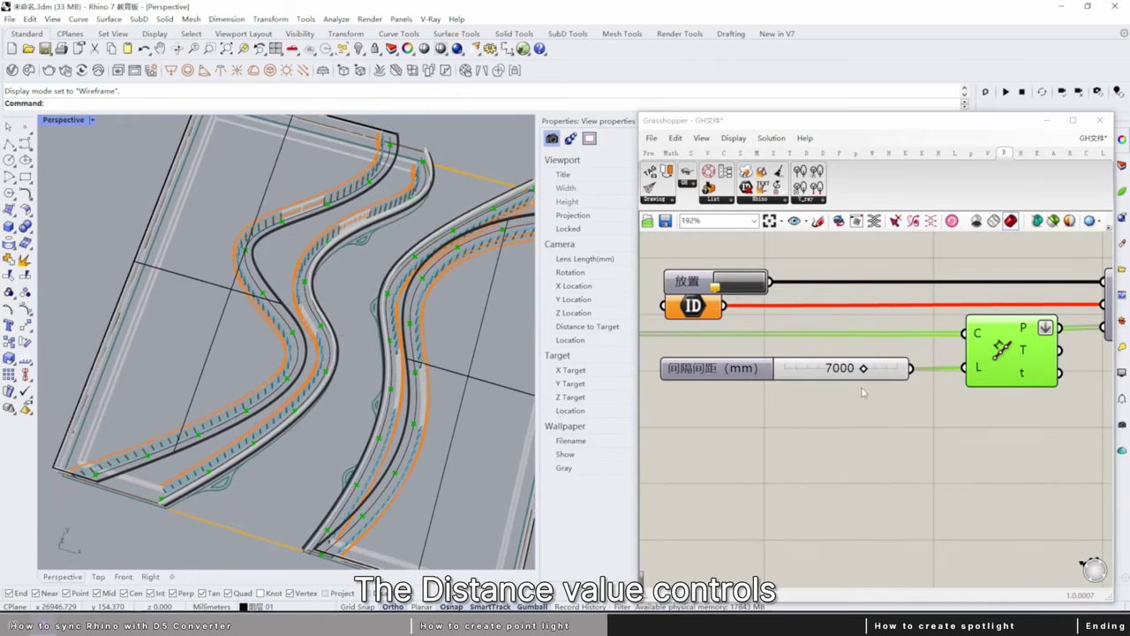
# Try a wider light spacing on the 间隔间距 (mm) slider, then restore it to 7000
pyautogui.moveTo(877, 402); pyautogui.dragTo(805, 409, button='right')
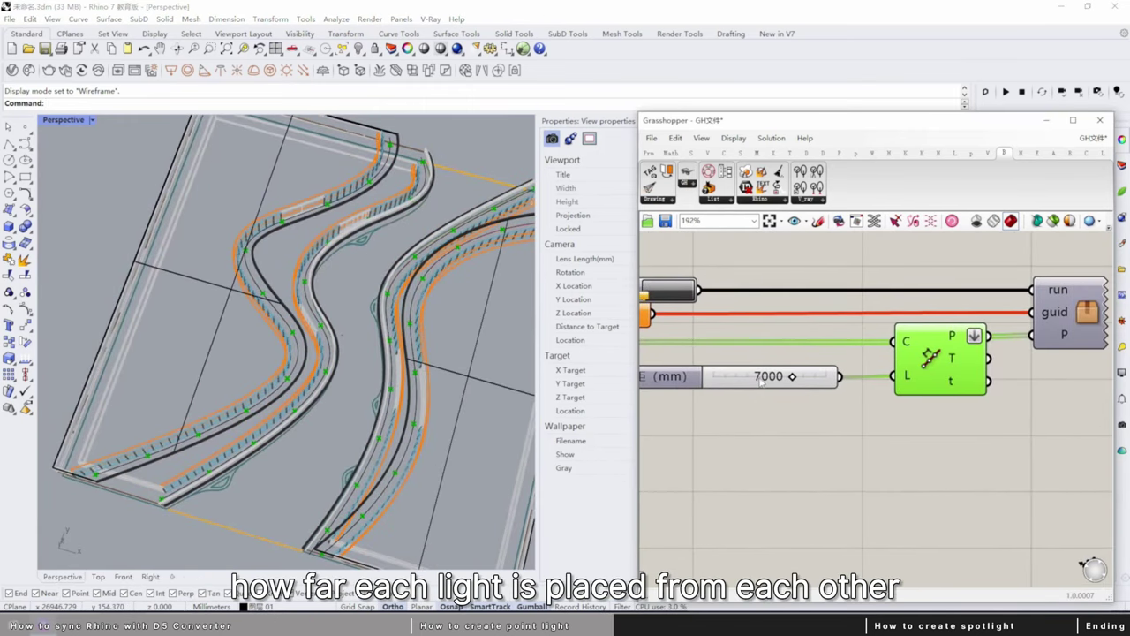
pyautogui.scroll(3, 761, 381)
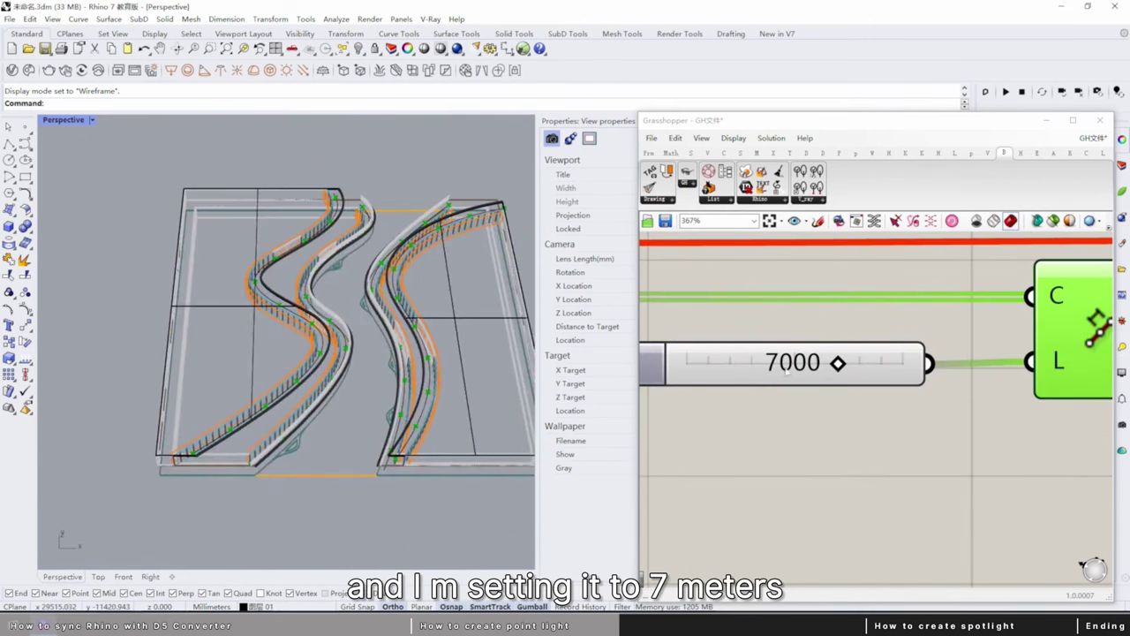
pyautogui.moveTo(837, 363); pyautogui.dragTo(861, 363)
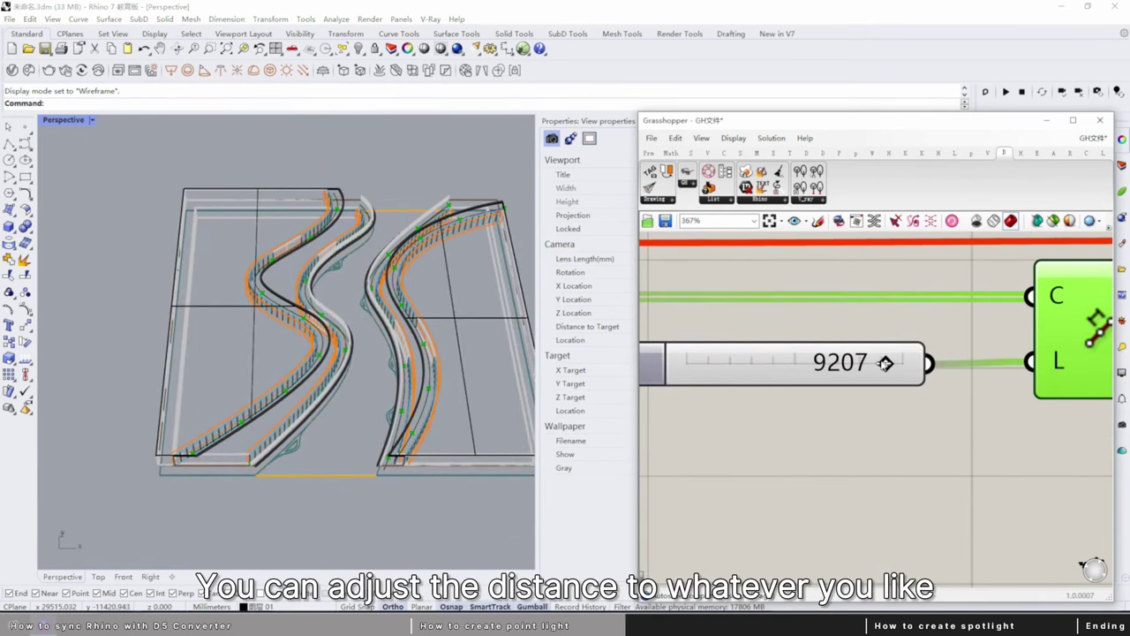
pyautogui.hotkey('ctrl', 'z')
pyautogui.moveTo(353, 344); pyautogui.dragTo(339, 318, button='right')
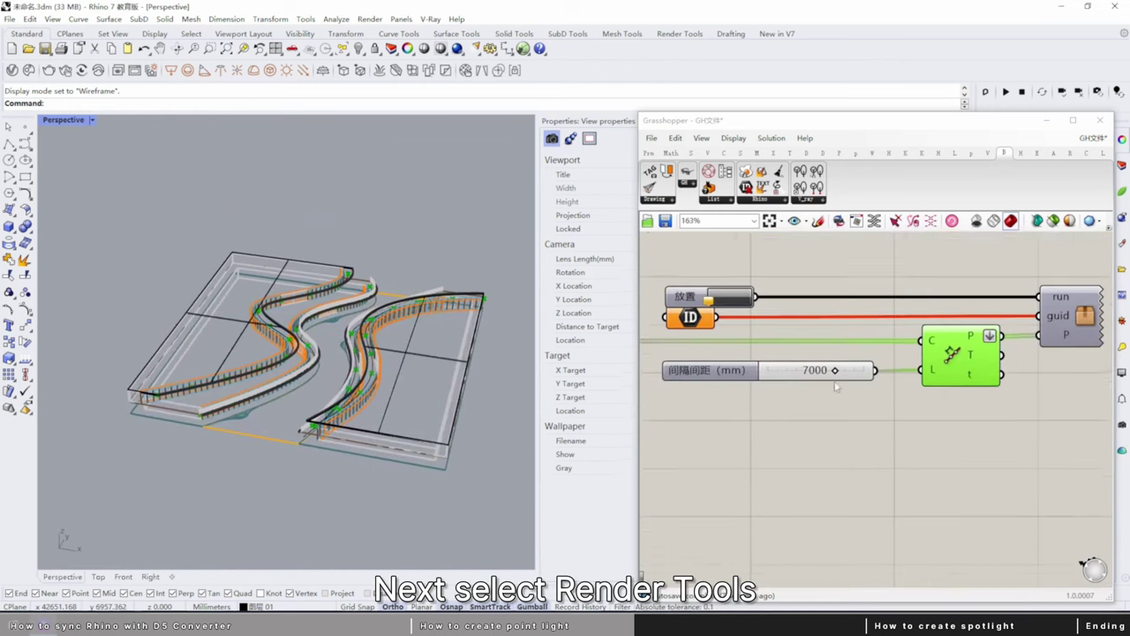
# Create a point light on the ground in front of the building to serve as the source light
pyautogui.click(684, 35)
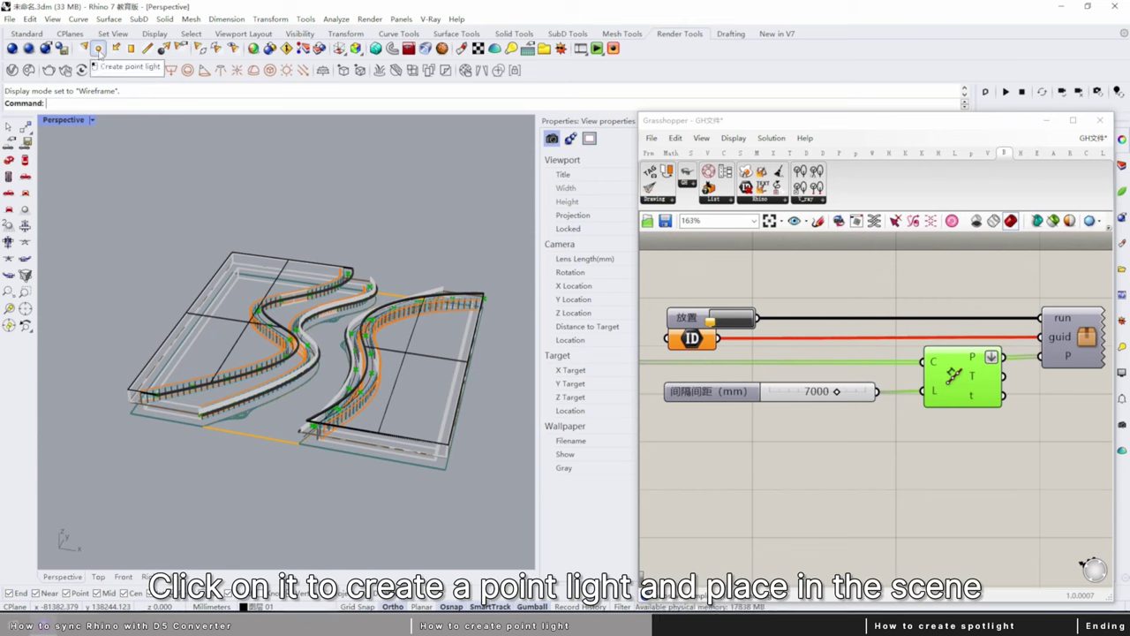
pyautogui.click(100, 53)
pyautogui.click(264, 471)
pyautogui.moveTo(309, 487); pyautogui.dragTo(402, 492, button='right')
pyautogui.click(343, 463)
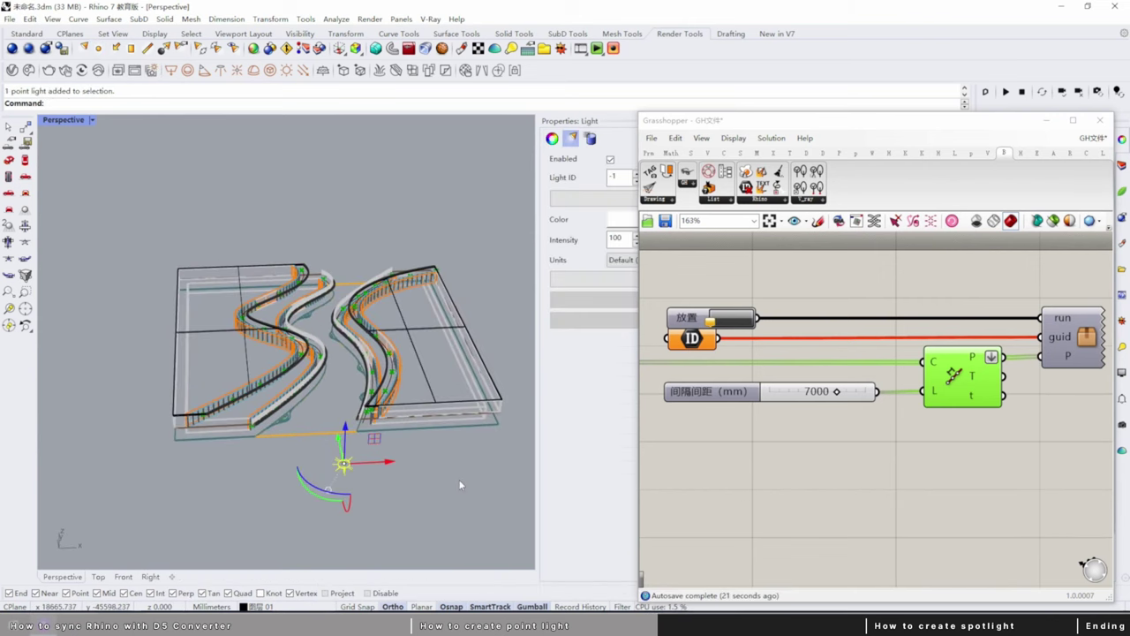
pyautogui.click(461, 483)
# Assign the new point light to the Grasshopper ID parameter as one Guid
pyautogui.moveTo(769, 452); pyautogui.dragTo(898, 417, button='right')
pyautogui.rightClick(821, 305)
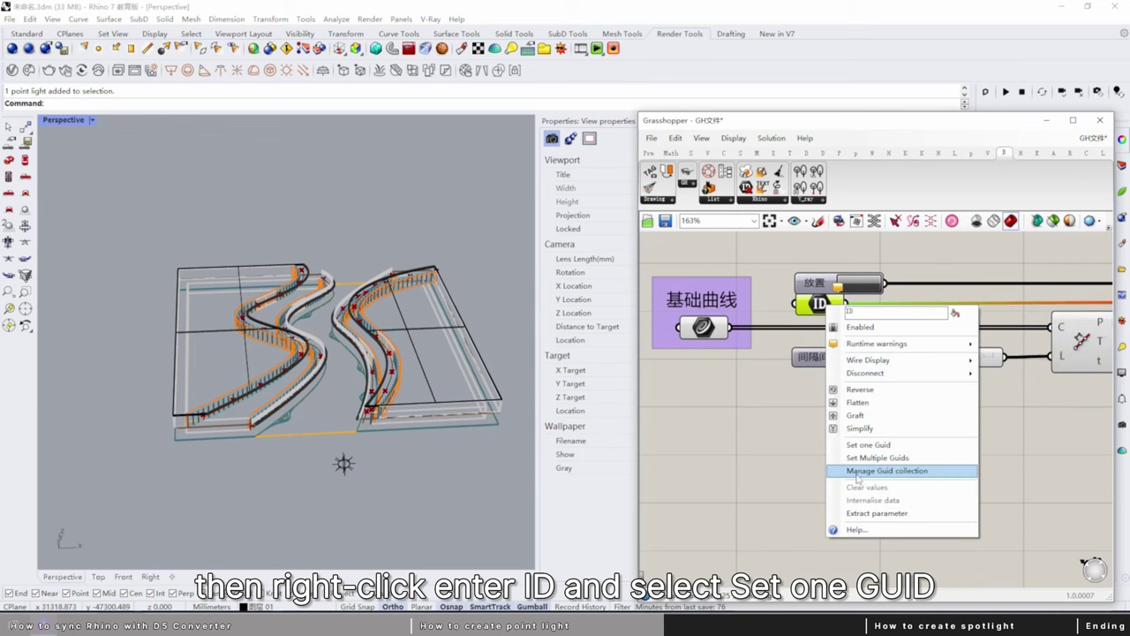
pyautogui.click(868, 445)
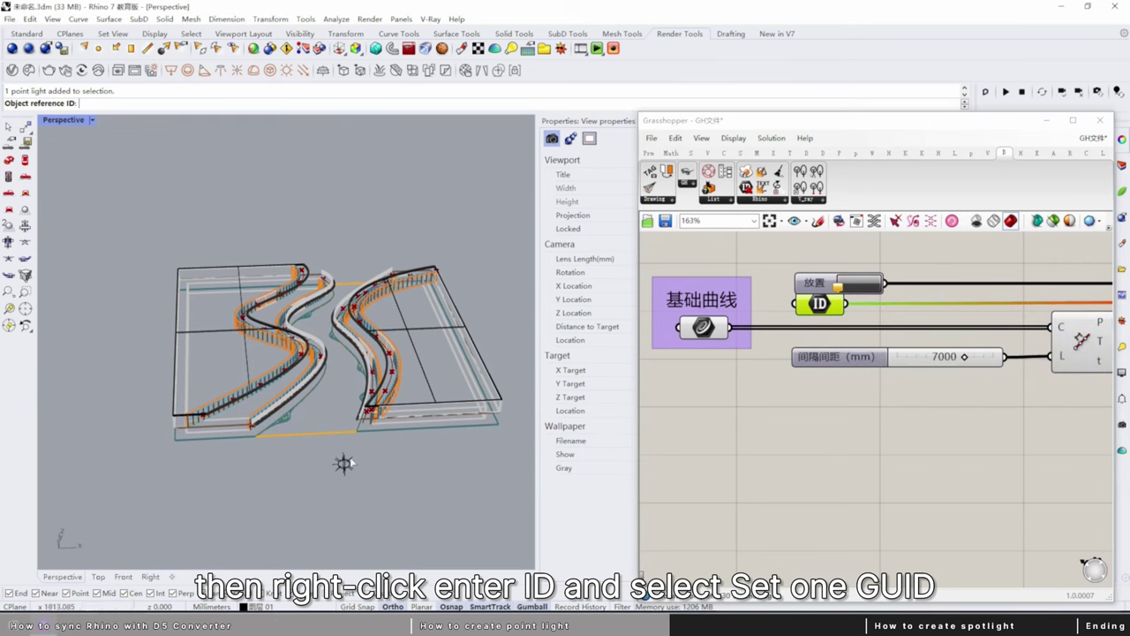
pyautogui.click(343, 462)
pyautogui.click(808, 420)
# Delete the original point light in front of the building
pyautogui.click(343, 464)
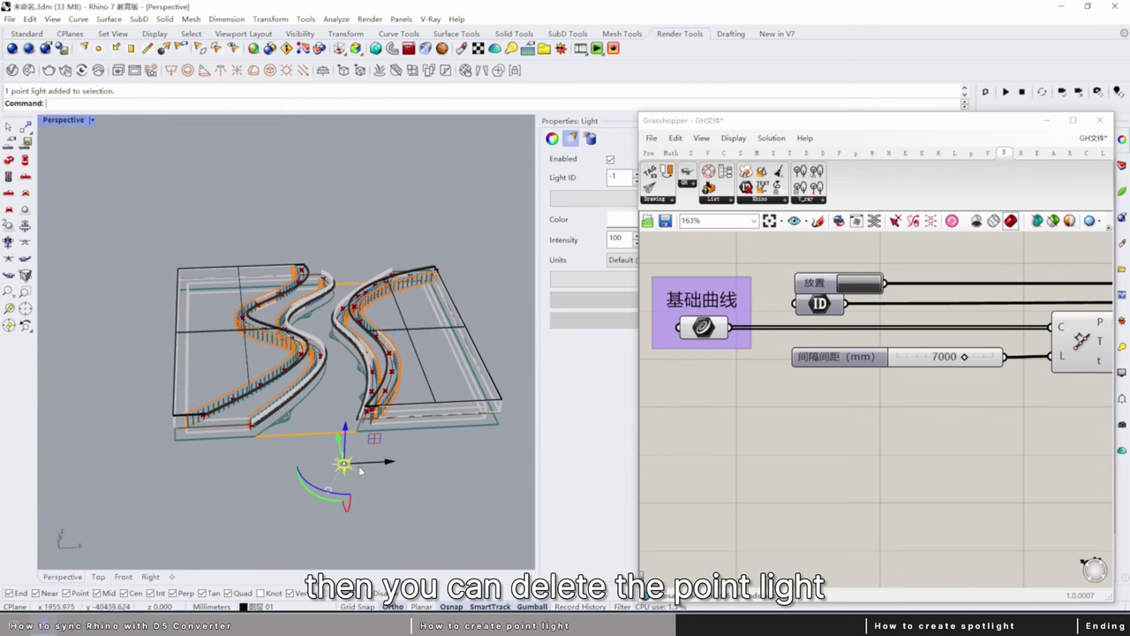
pyautogui.press('Delete')
pyautogui.moveTo(402, 495); pyautogui.dragTo(353, 492, button='right')
# Trigger the 放置 button in Grasshopper to place point lights at the curve division points
pyautogui.moveTo(1007, 369); pyautogui.dragTo(864, 393, button='right')
pyautogui.scroll(-3, 931, 371)
pyautogui.moveTo(389, 481); pyautogui.dragTo(415, 449, button='right')
pyautogui.scroll(2, 837, 290)
pyautogui.scroll(2, 798, 362)
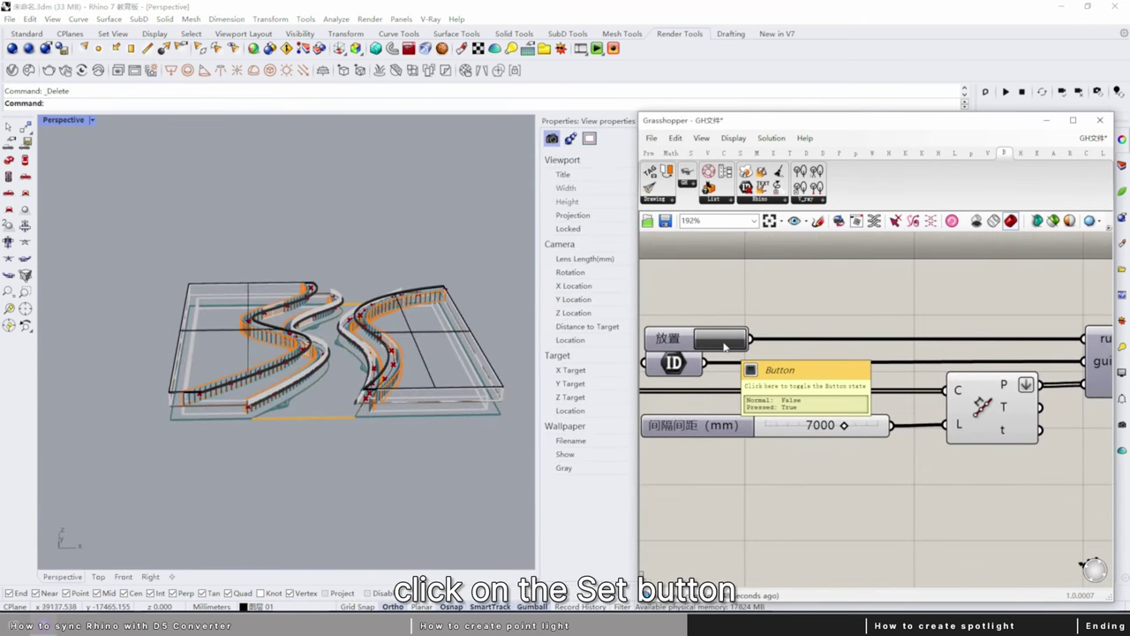
pyautogui.click(720, 339)
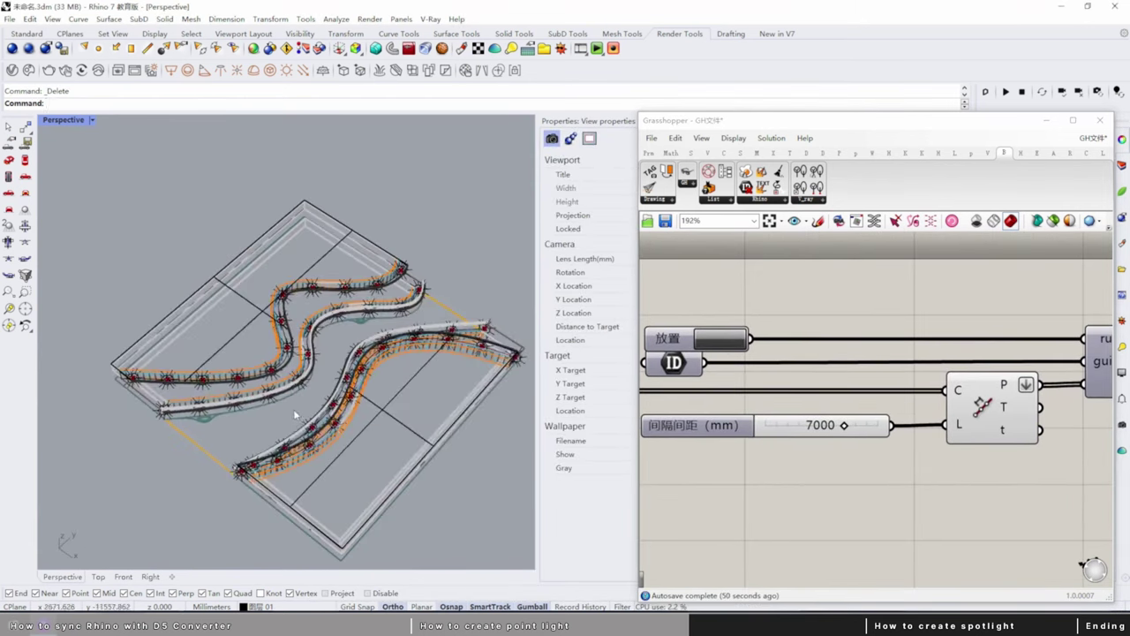
# Examine the arrangement of the placed point lights up close and from the Top view, then return to Perspective
pyautogui.scroll(2, 271, 407)
pyautogui.moveTo(272, 407); pyautogui.dragTo(243, 378, button='right')
pyautogui.scroll(-4, 269, 408)
pyautogui.scroll(3, 309, 391)
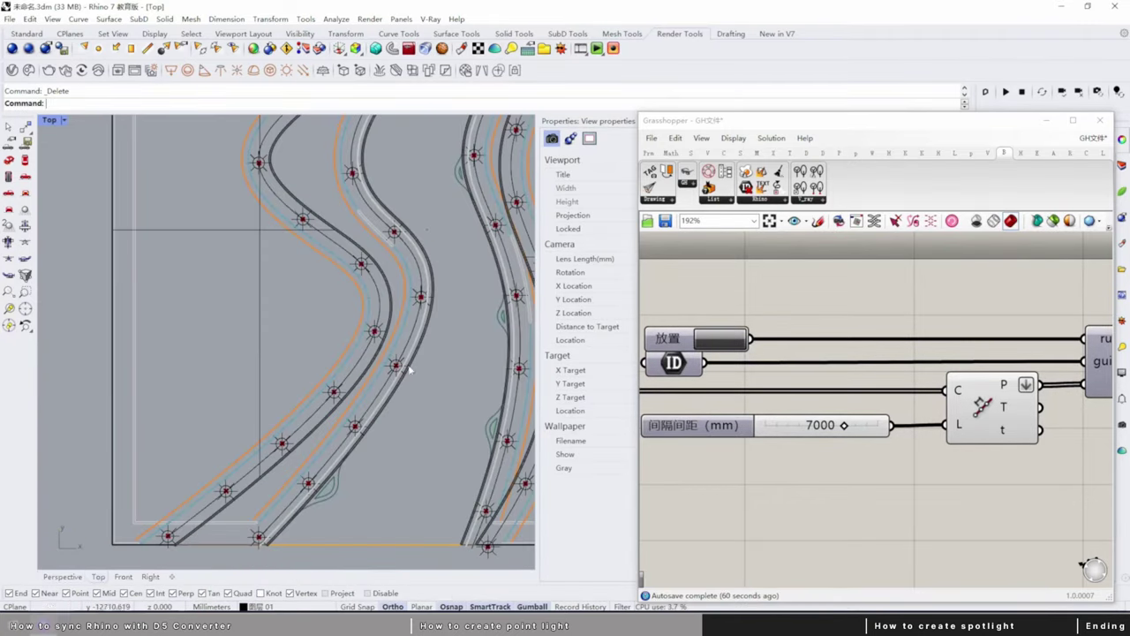
pyautogui.moveTo(409, 369); pyautogui.dragTo(328, 463, button='right')
pyautogui.scroll(-4, 357, 411)
pyautogui.moveTo(391, 348); pyautogui.dragTo(391, 383, button='right')
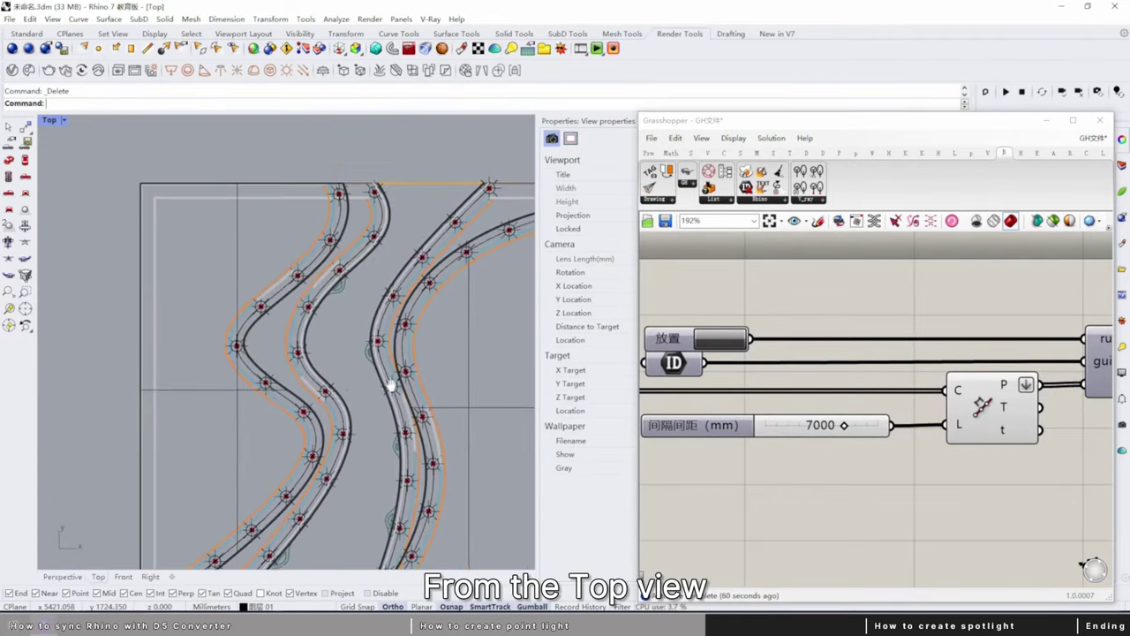
pyautogui.moveTo(327, 424); pyautogui.dragTo(342, 326, button='right')
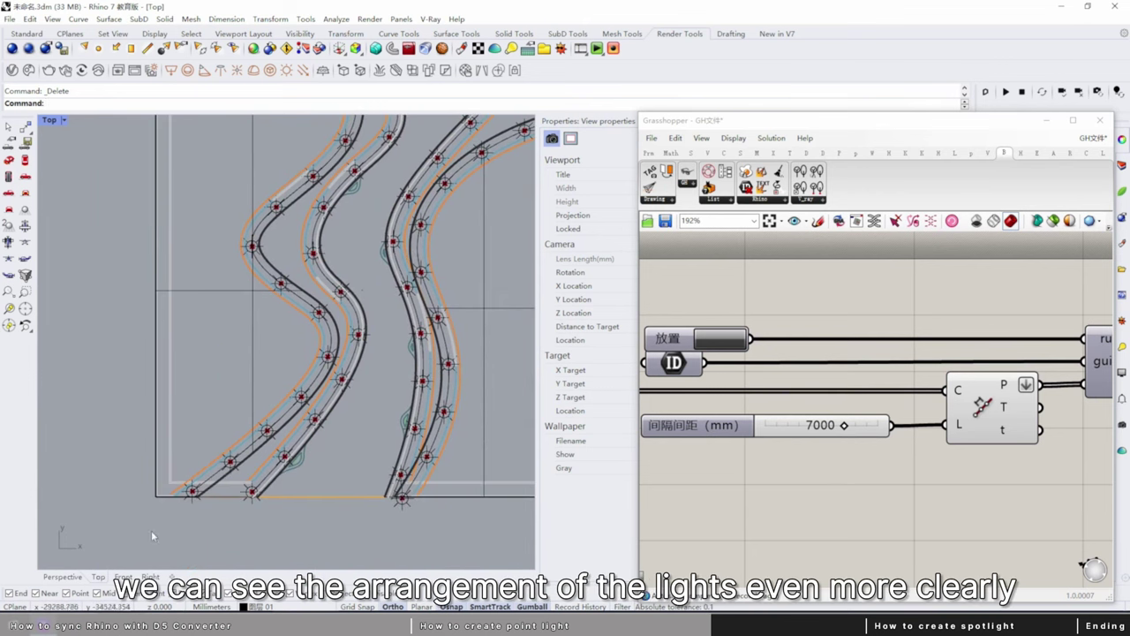
pyautogui.click(61, 576)
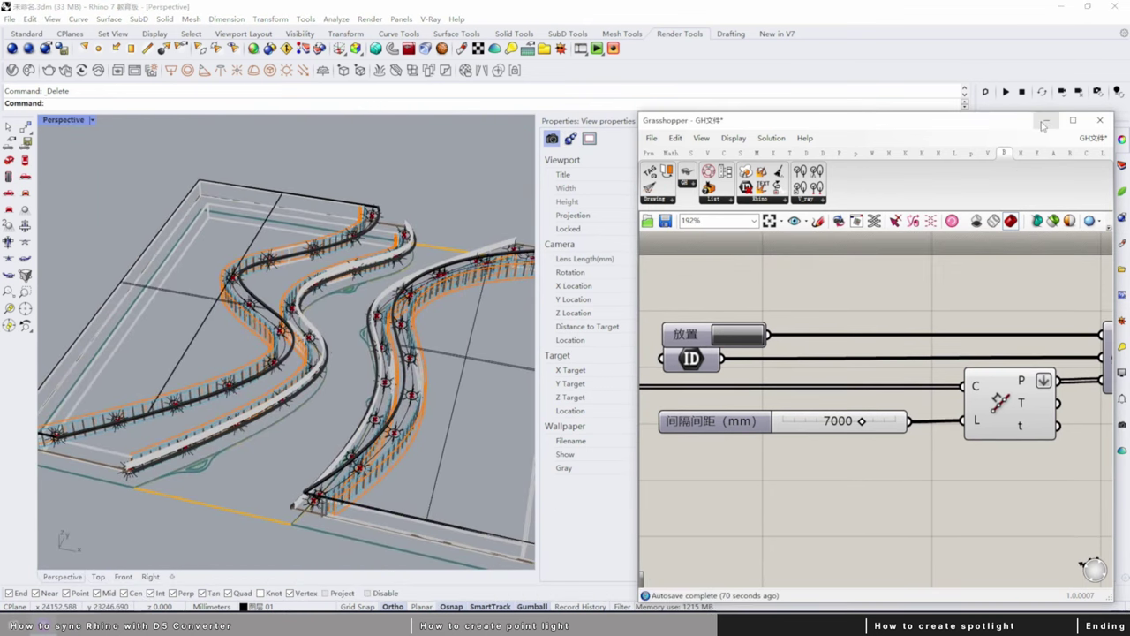
# Minimize Grasshopper, send the Rhino lights to D5 Render with D5 Converter, and bring D5 Render to full size
pyautogui.click(1045, 121)
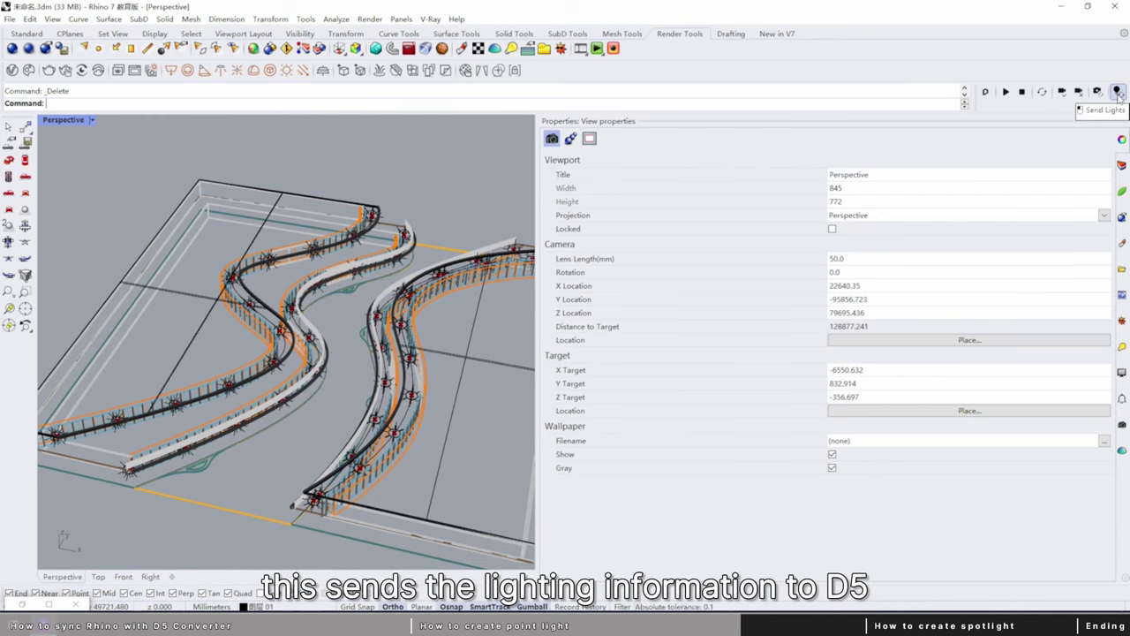
pyautogui.click(1118, 93)
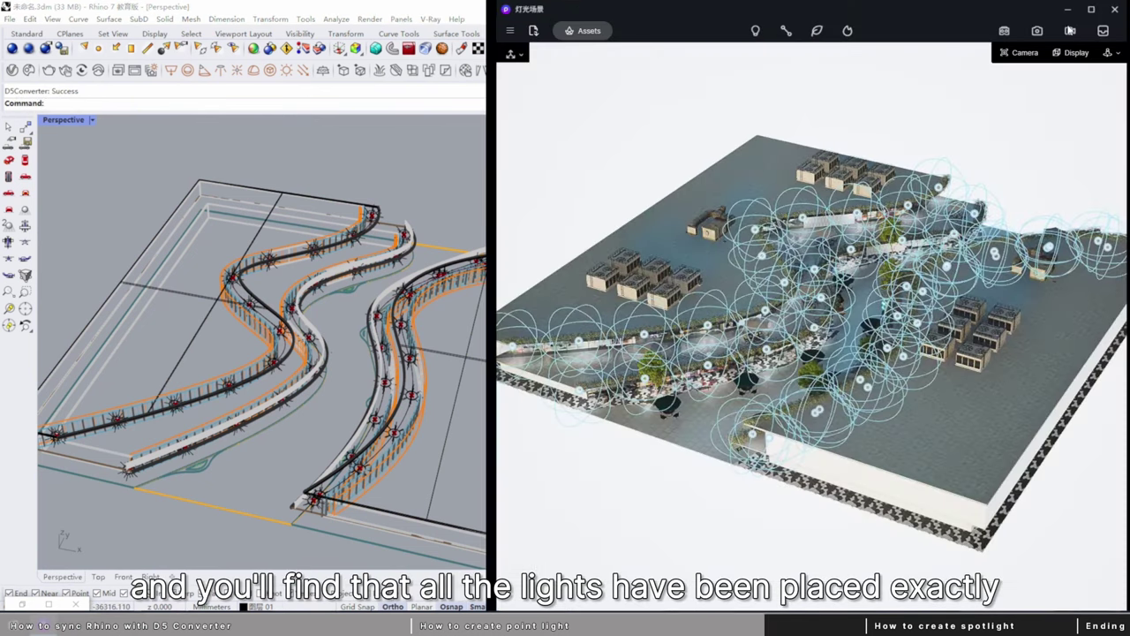
pyautogui.click(1091, 9)
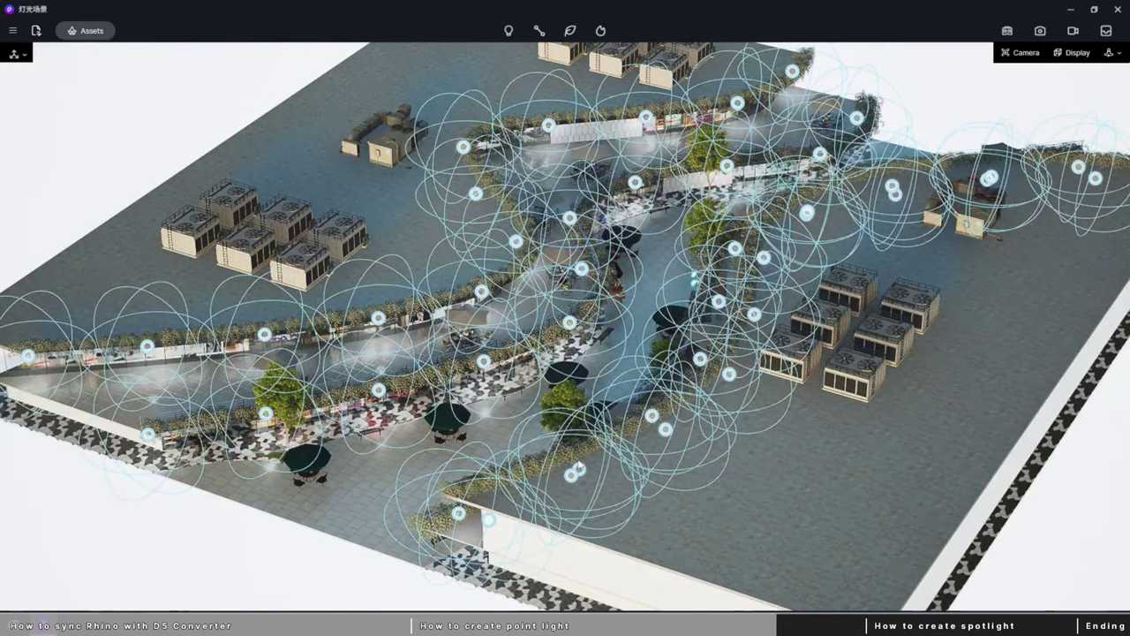
# Restore the hidden side panels of the D5 layout and switch to the saved scene 场景 2
pyautogui.press('F10')
pyautogui.press('F11')
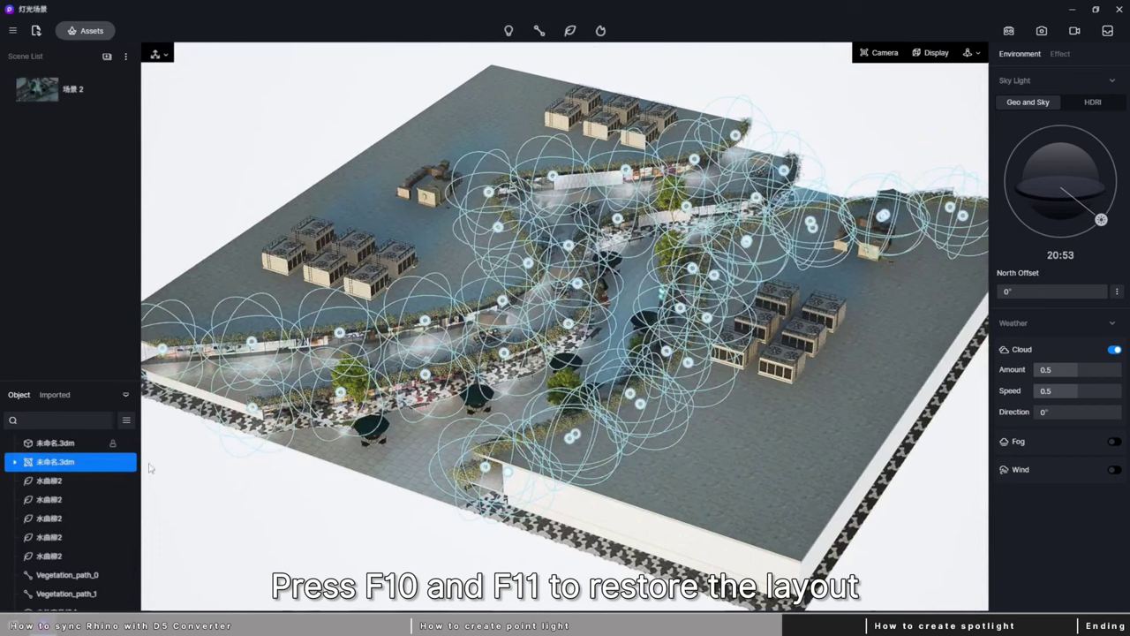
pyautogui.click(39, 89)
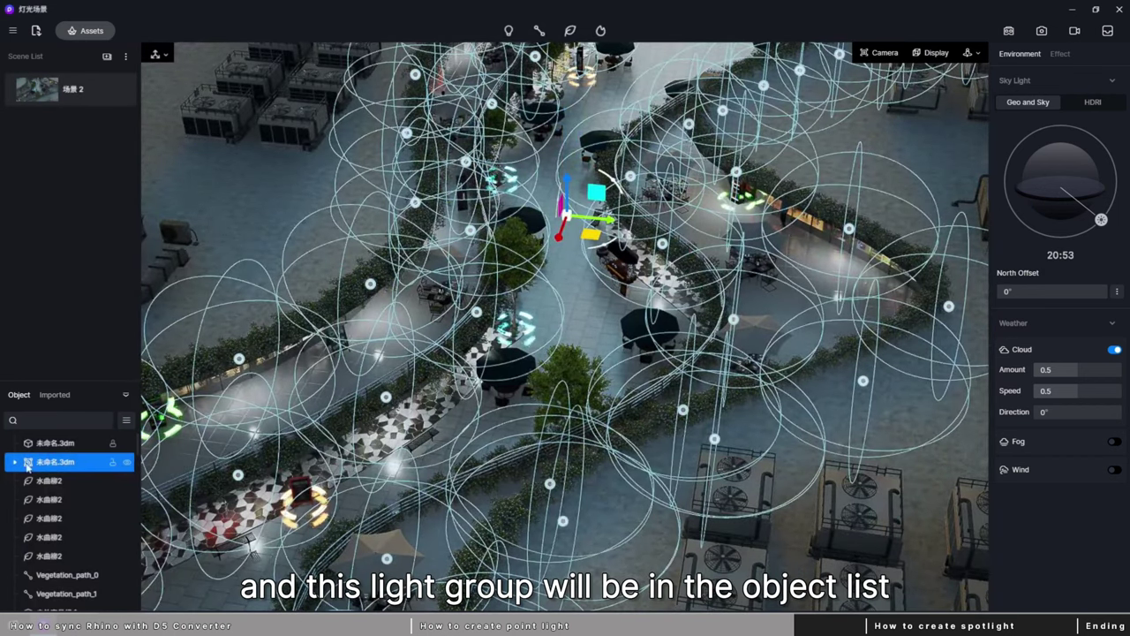
# Select the 图层 01 light group inside 未命名.3dm and set its intensity to 75 and attenuation radius to 7615
pyautogui.click(15, 463)
pyautogui.click(62, 481)
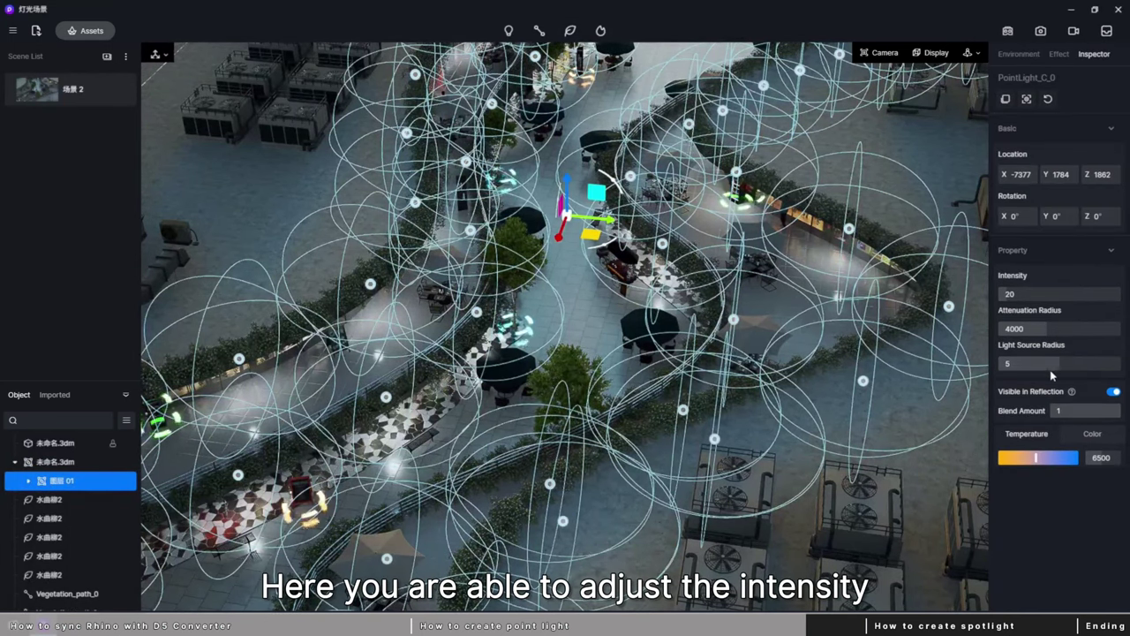
pyautogui.moveTo(1011, 293); pyautogui.dragTo(1091, 327)
pyautogui.moveTo(1029, 293); pyautogui.dragTo(1028, 293)
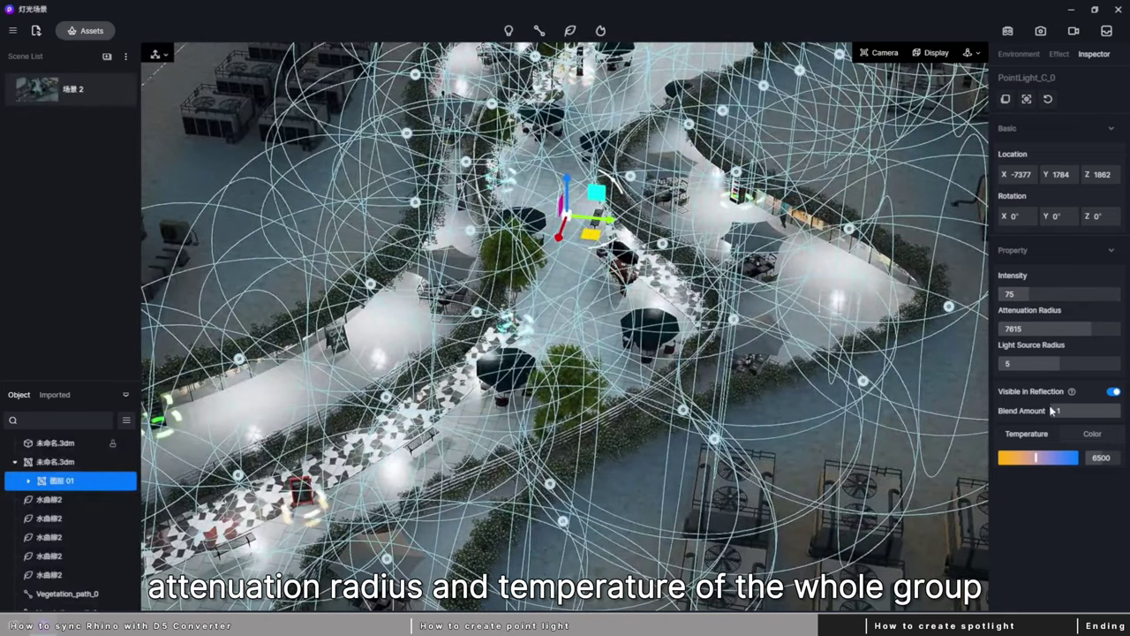
# Set the light group's temperature to 3500, turn off Visible in Reflection, and deselect the group
pyautogui.moveTo(1035, 457); pyautogui.dragTo(1013, 457)
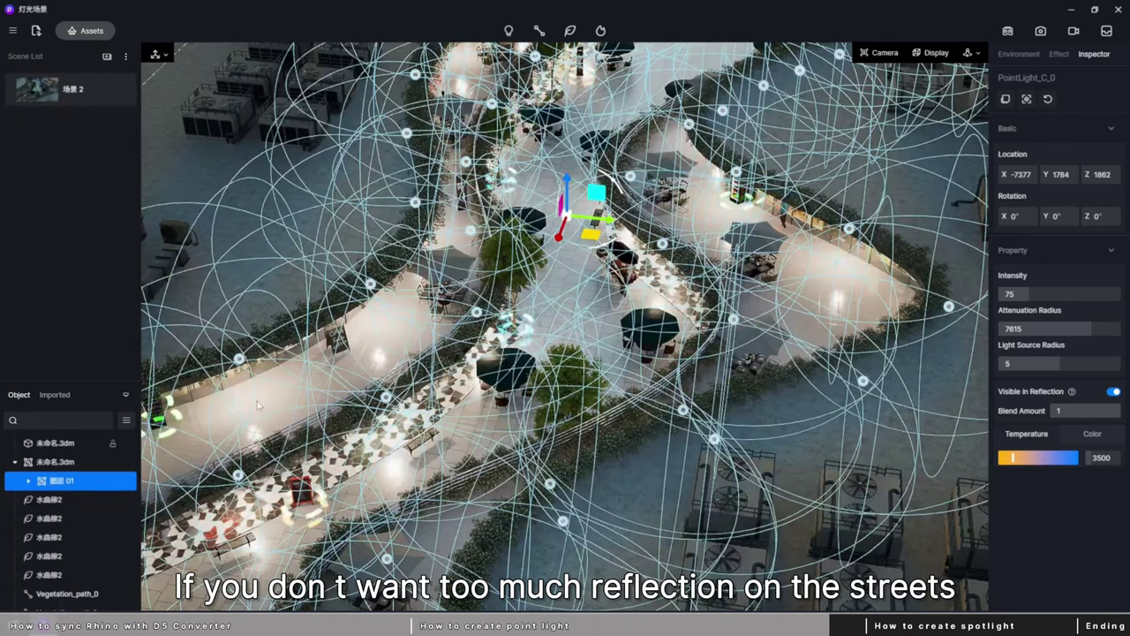
pyautogui.click(1114, 392)
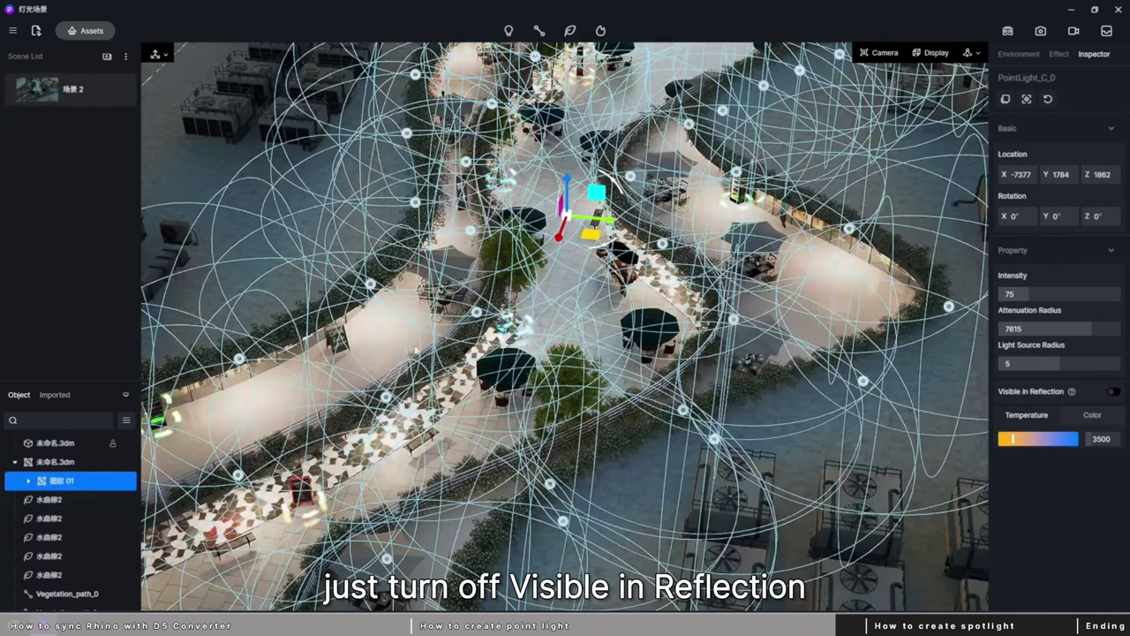
pyautogui.click(416, 350)
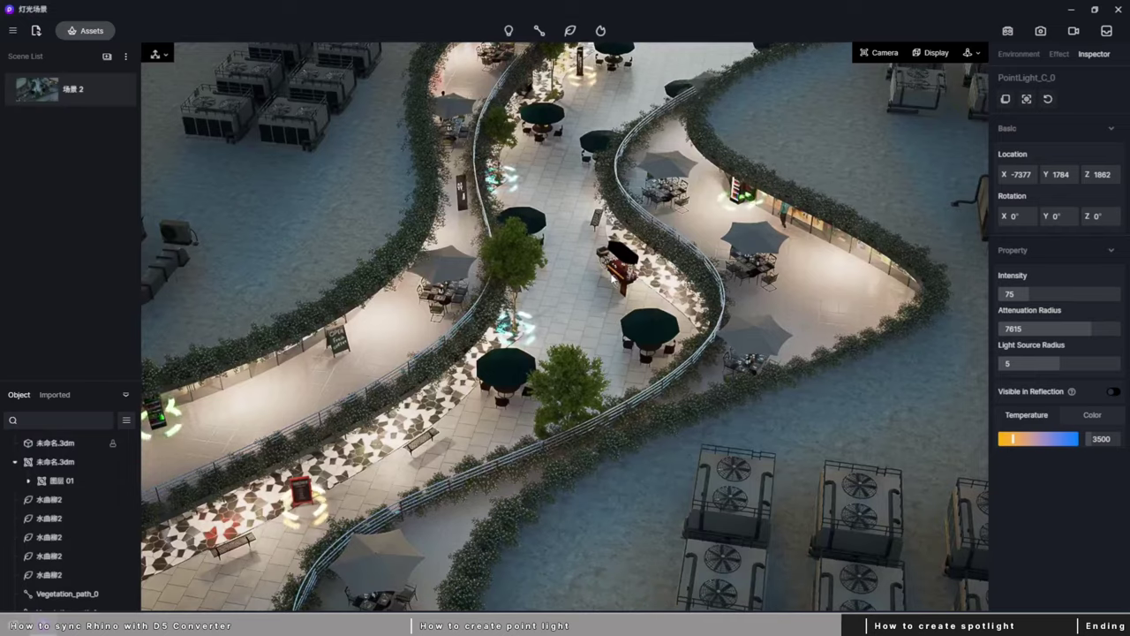
pyautogui.scroll(-5, 581, 343)
pyautogui.scroll(3, 505, 368)
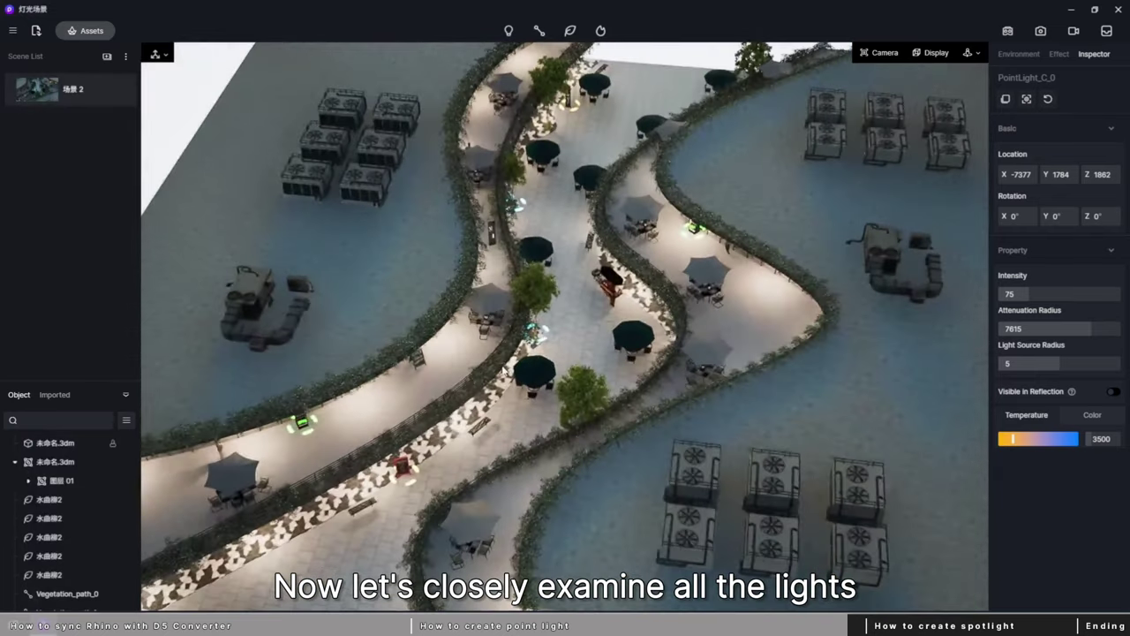
pyautogui.scroll(3, 505, 367)
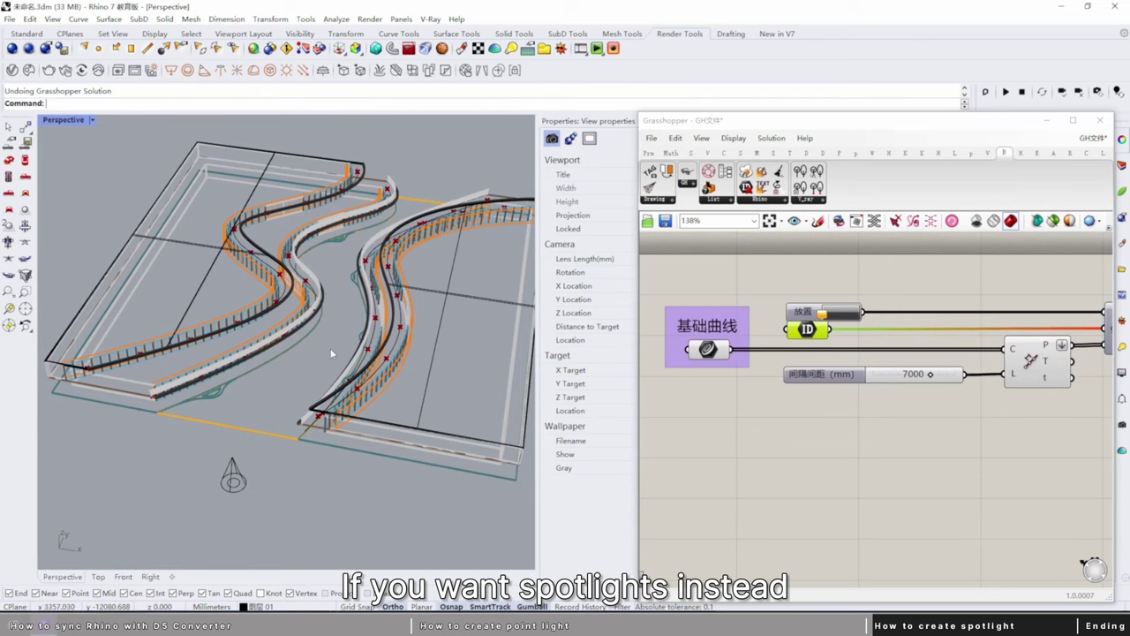
# Zoom to the spotlight in front of the building with its control points on and examine its cone
pyautogui.click(232, 482)
pyautogui.write('zs')
pyautogui.press('Return')
pyautogui.moveTo(240, 484); pyautogui.dragTo(271, 420, button='right')
pyautogui.press('F10')
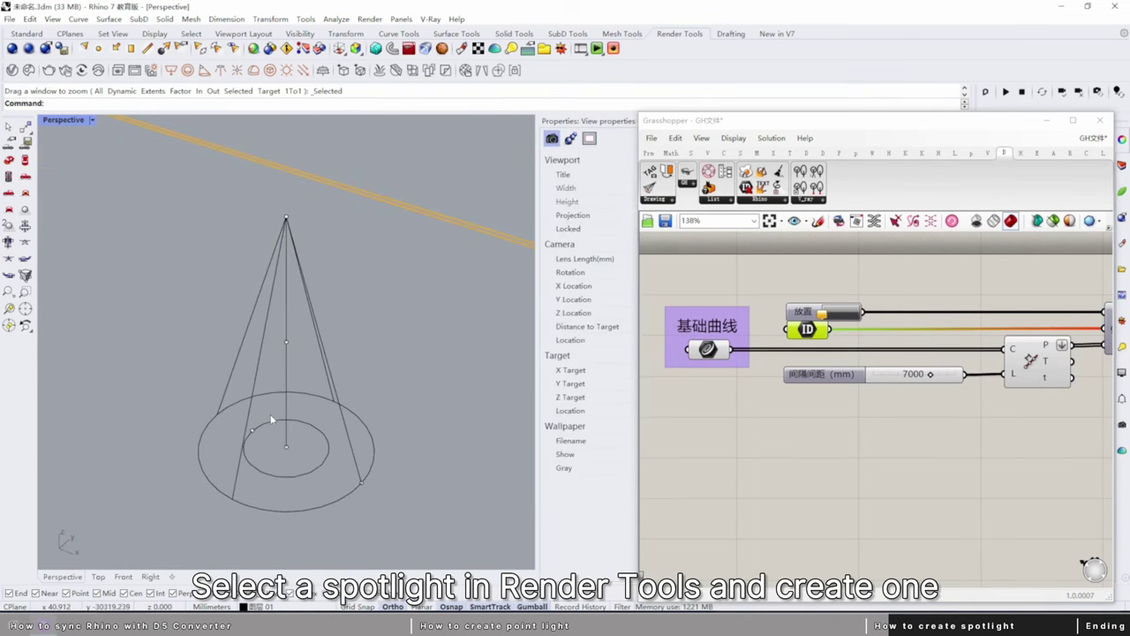
pyautogui.scroll(-15, 271, 420)
pyautogui.scroll(4, 369, 341)
pyautogui.keyDown('shift'); pyautogui.moveTo(371, 341); pyautogui.dragTo(320, 362, button='right'); pyautogui.keyUp('shift')
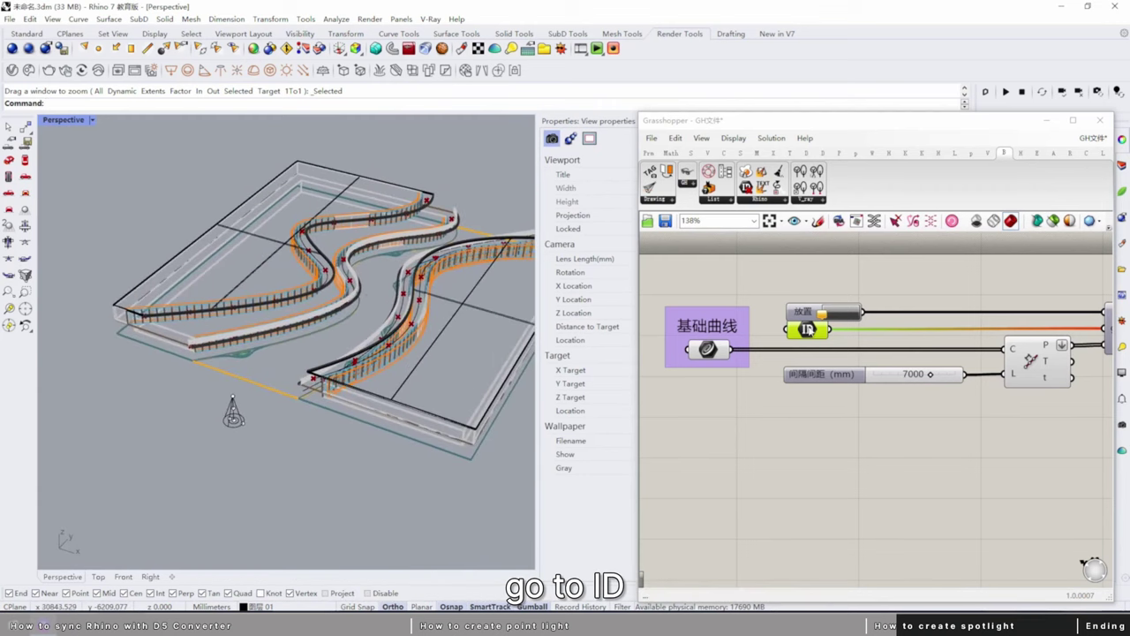
# Assign the spotlight to the Grasshopper ID parameter as one Guid
pyautogui.rightClick(806, 329)
pyautogui.click(862, 471)
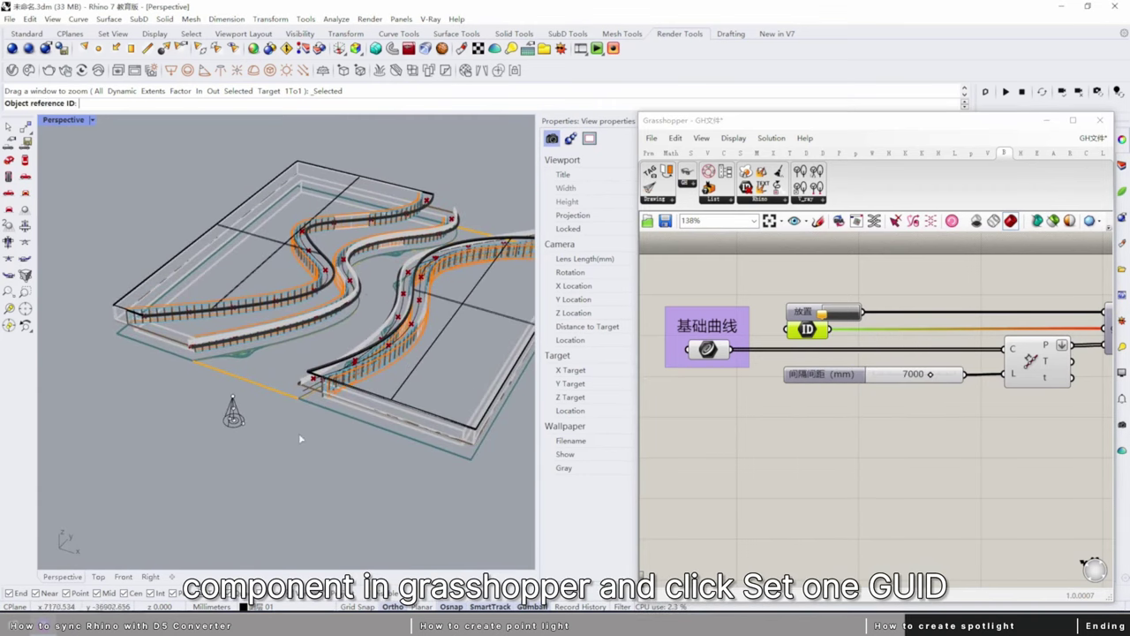
pyautogui.click(235, 418)
pyautogui.moveTo(300, 380); pyautogui.dragTo(366, 371, button='right')
# Place the spotlights along the curves with the 放置 button and delete the original spotlight in front of the building
pyautogui.click(849, 314)
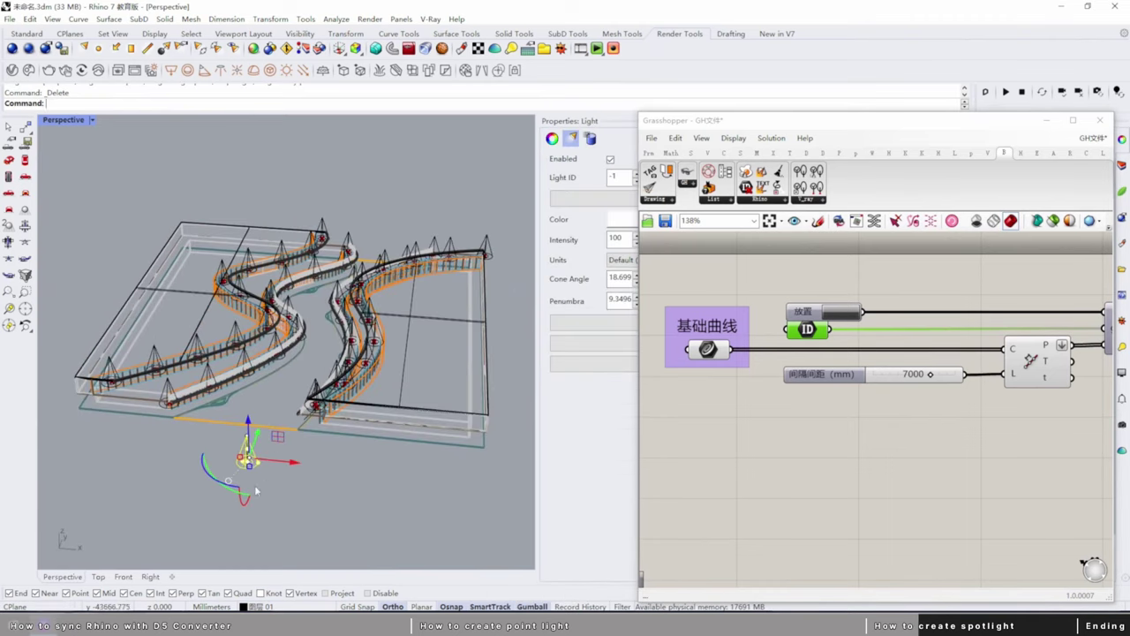
pyautogui.moveTo(281, 481); pyautogui.dragTo(224, 432)
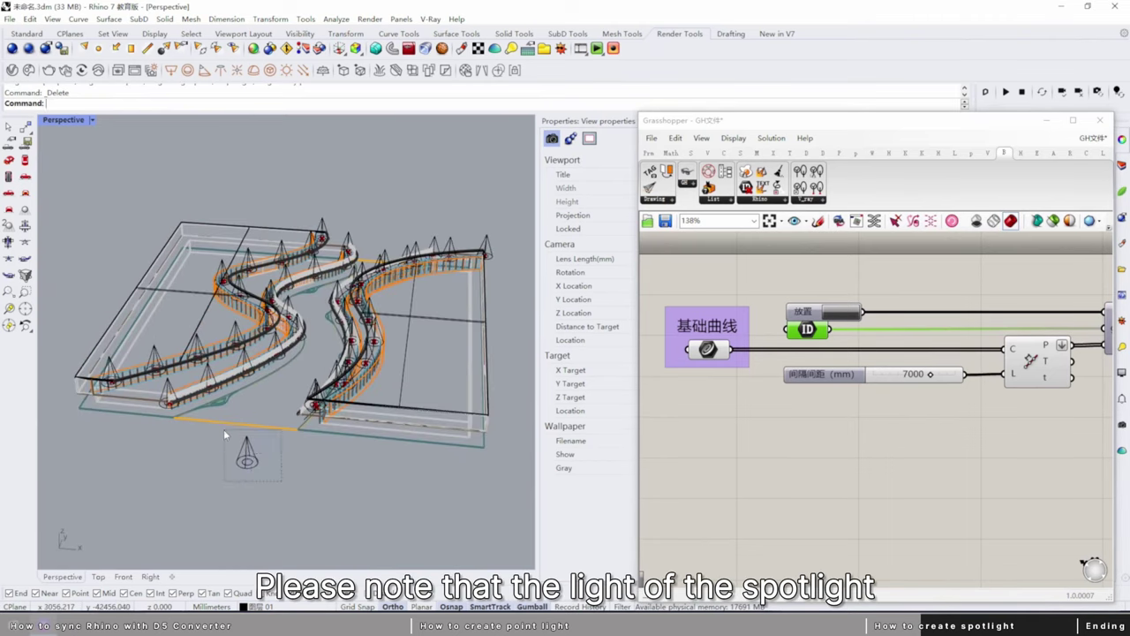
pyautogui.press('Delete')
# Select the placed spotlights and examine where their cone tips sit relative to the building slabs
pyautogui.click(171, 390)
pyautogui.scroll(4, 171, 390)
pyautogui.moveTo(194, 415); pyautogui.dragTo(322, 379, button='right')
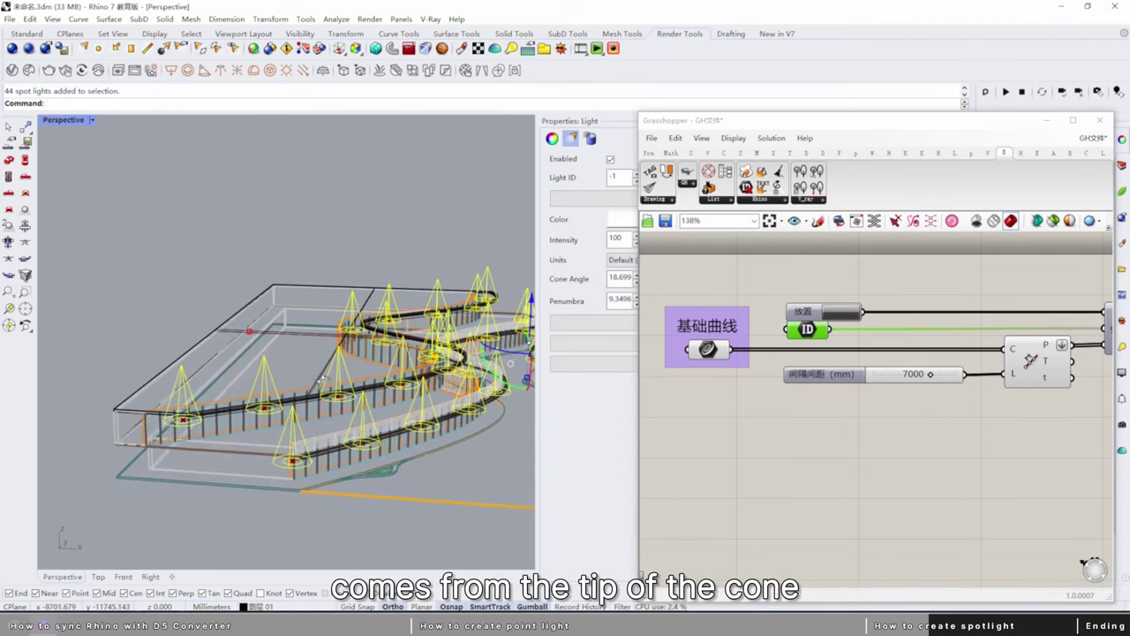
pyautogui.scroll(5, 322, 379)
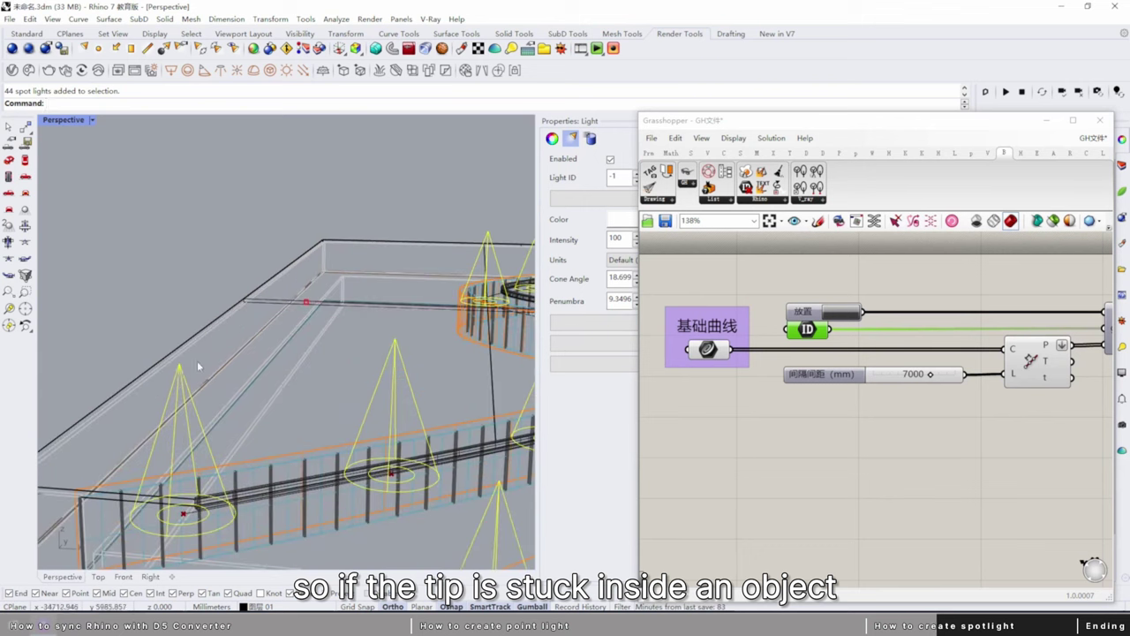
pyautogui.scroll(-7, 199, 377)
pyautogui.scroll(-2, 223, 415)
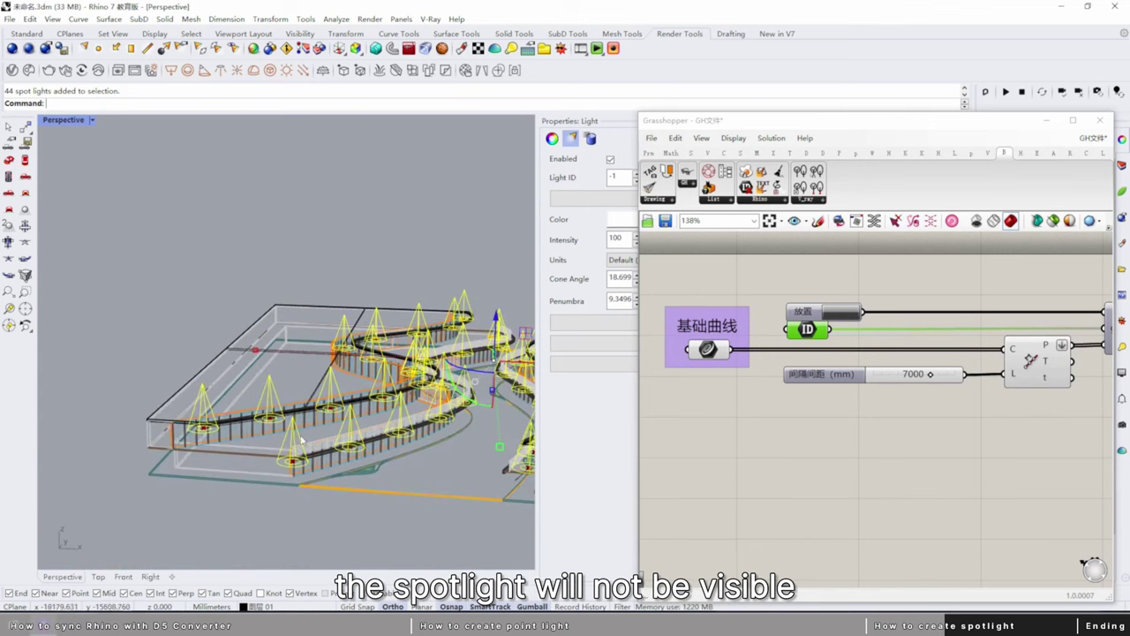
# Move the selected spotlights straight down in the Front view so their cone tips sit below the building slabs
pyautogui.moveTo(302, 436); pyautogui.dragTo(384, 401, button='right')
pyautogui.click(123, 577)
pyautogui.scroll(3, 200, 411)
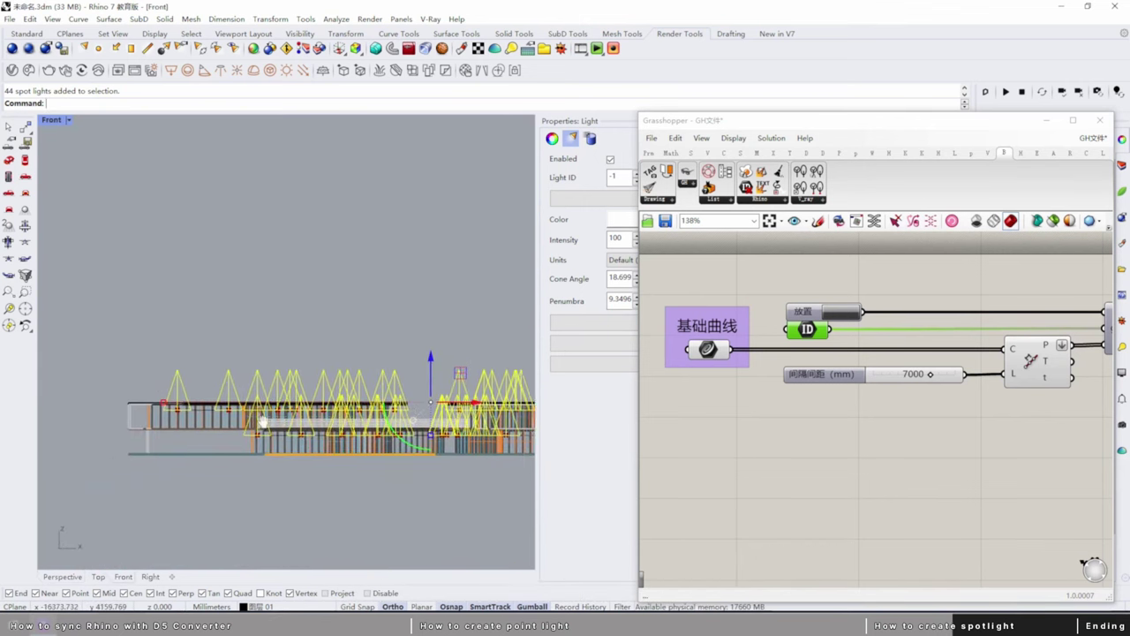
pyautogui.scroll(-3, 199, 411)
pyautogui.moveTo(426, 334); pyautogui.dragTo(430, 384)
# Examine the lowered spotlights against the slab undersides in the Front view, clear the selection and inspect them in the Perspective view
pyautogui.scroll(5, 494, 423)
pyautogui.scroll(5, 366, 385)
pyautogui.moveTo(361, 415); pyautogui.dragTo(331, 392)
pyautogui.scroll(2, 166, 323)
pyautogui.scroll(-3, 394, 384)
pyautogui.click(313, 320)
pyautogui.click(64, 577)
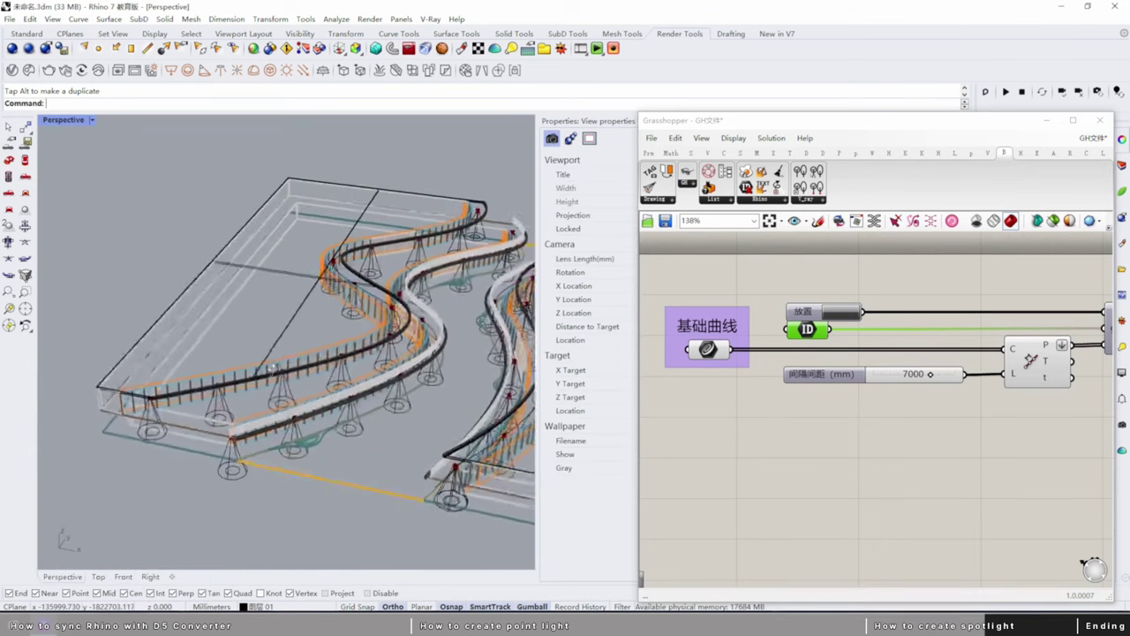
pyautogui.moveTo(273, 367); pyautogui.dragTo(329, 397, button='right')
# Switch to D5 Render, expand the 未命名.3dm light group to its 图层 01 sublayer and adjust the spotlights' light parameters
pyautogui.click(247, 624)
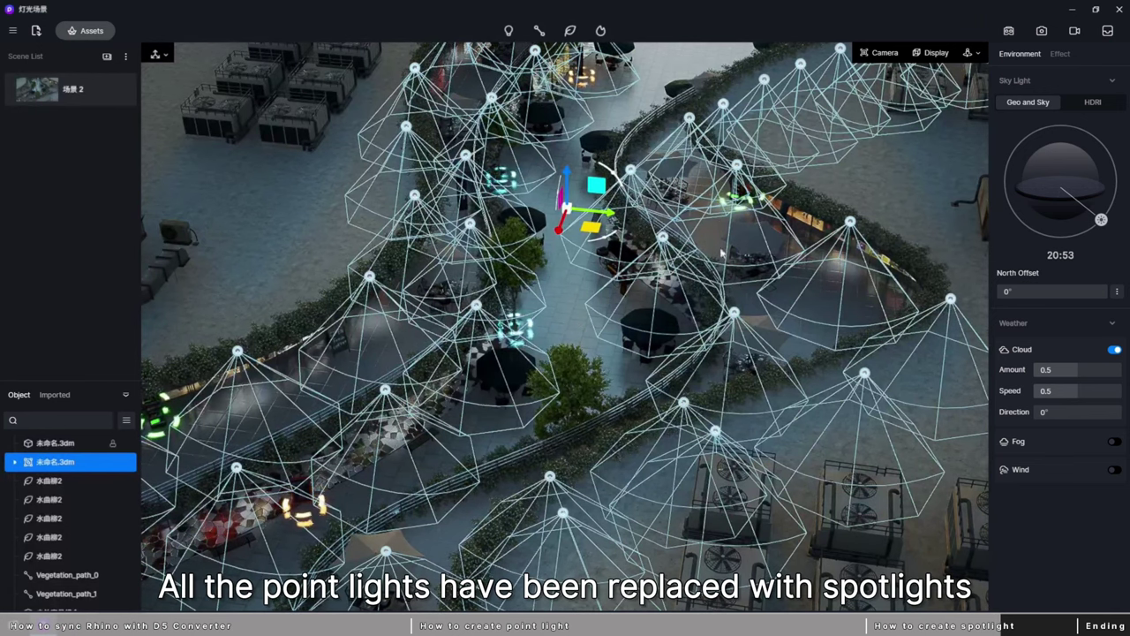
pyautogui.click(14, 461)
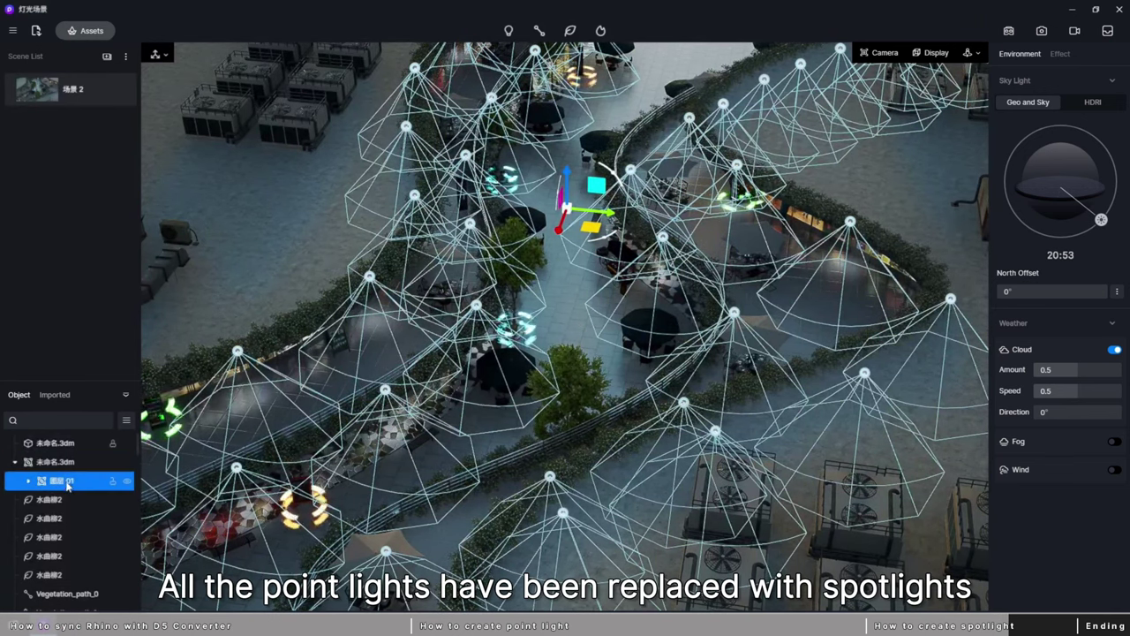
pyautogui.moveTo(1088, 335)
pyautogui.mouseDown()
pyautogui.moveTo(1065, 336)
pyautogui.moveTo(1087, 335)
pyautogui.mouseUp()
pyautogui.moveTo(1063, 370); pyautogui.dragTo(1103, 441)
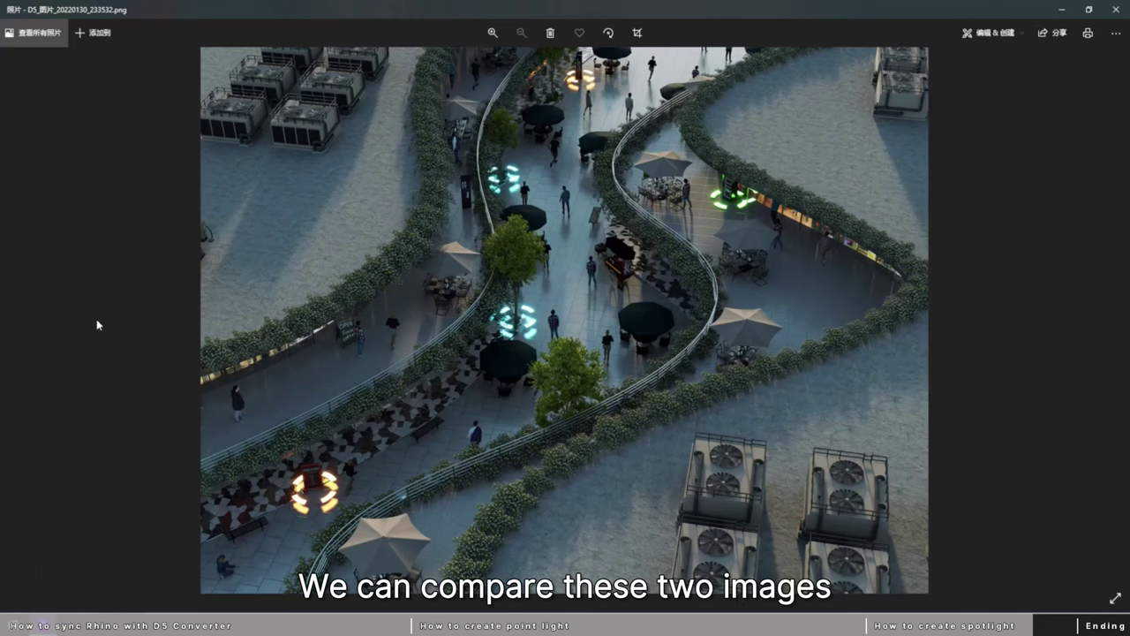
# Compare the lights-off render with the lights-on render D5_图片_20220130_232514.png in the photo viewer
pyautogui.click(18, 316)
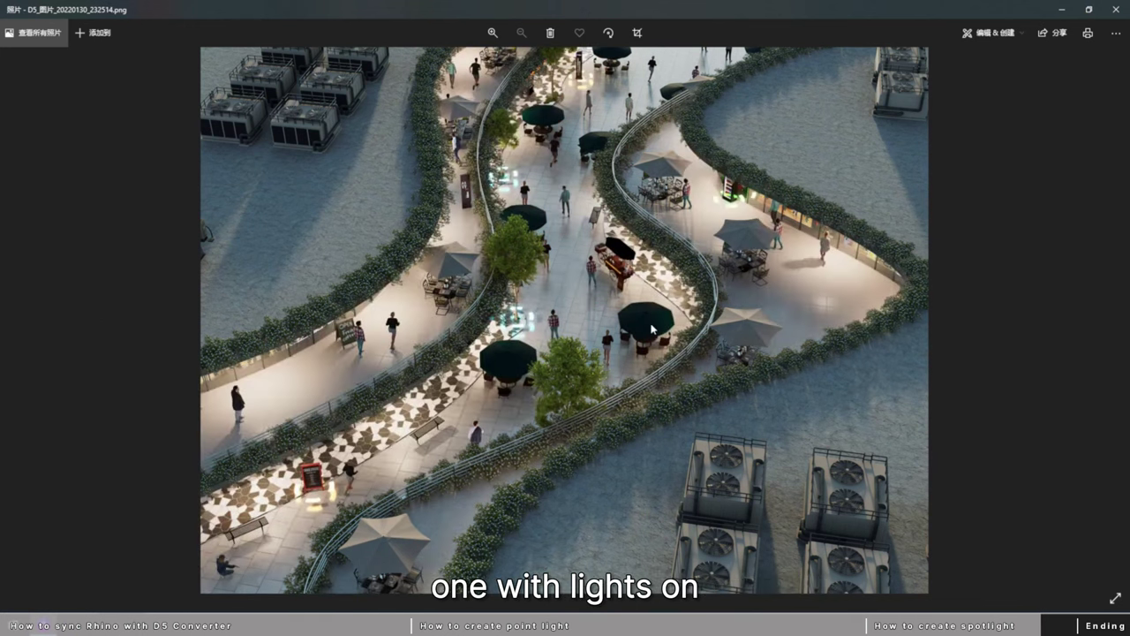